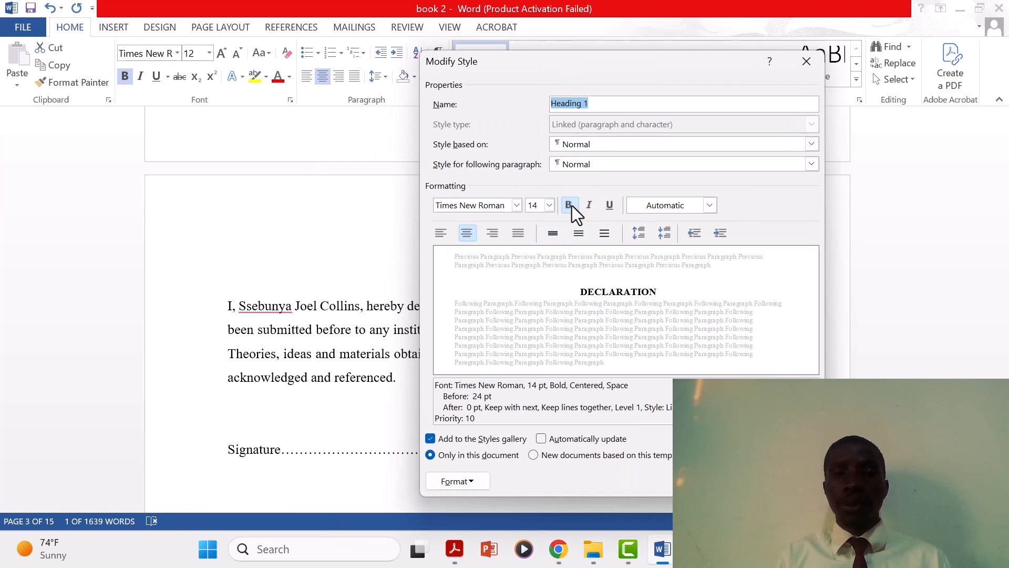
Set the Heading 1 style to bold and make it available in new documents based on this template.
left_click(571, 206)
left_click(573, 205)
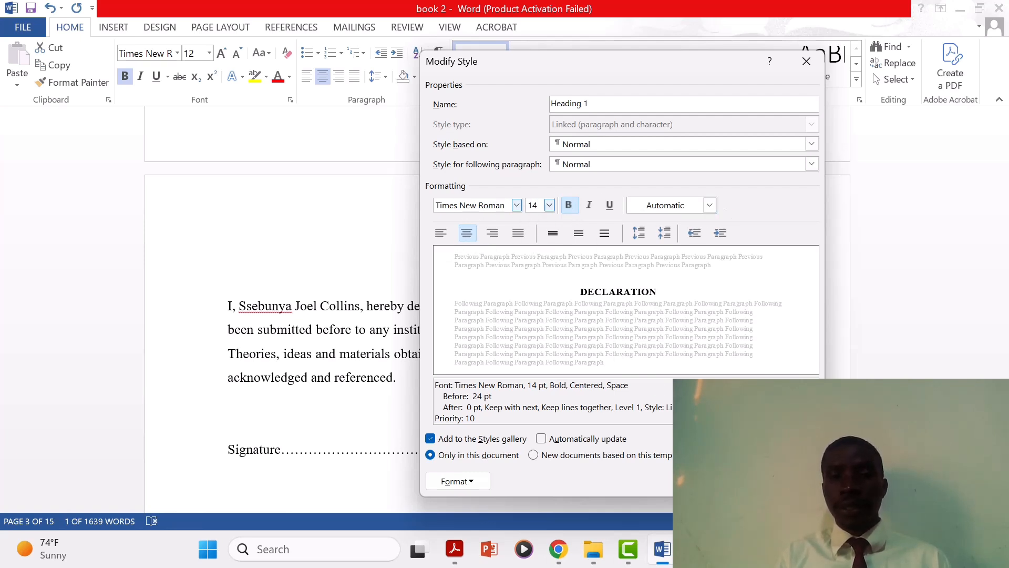
left_click(534, 454)
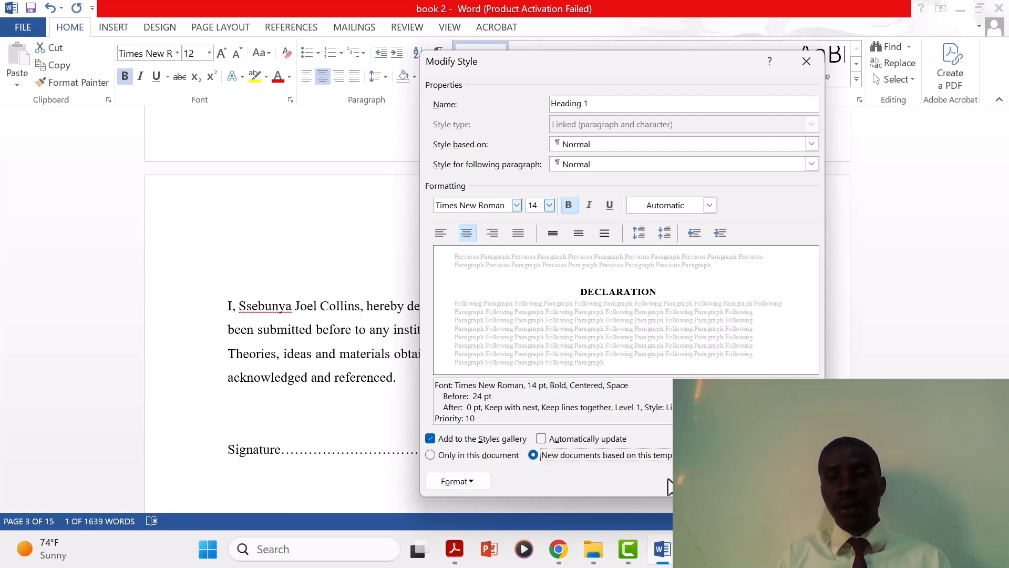
left_click(718, 481)
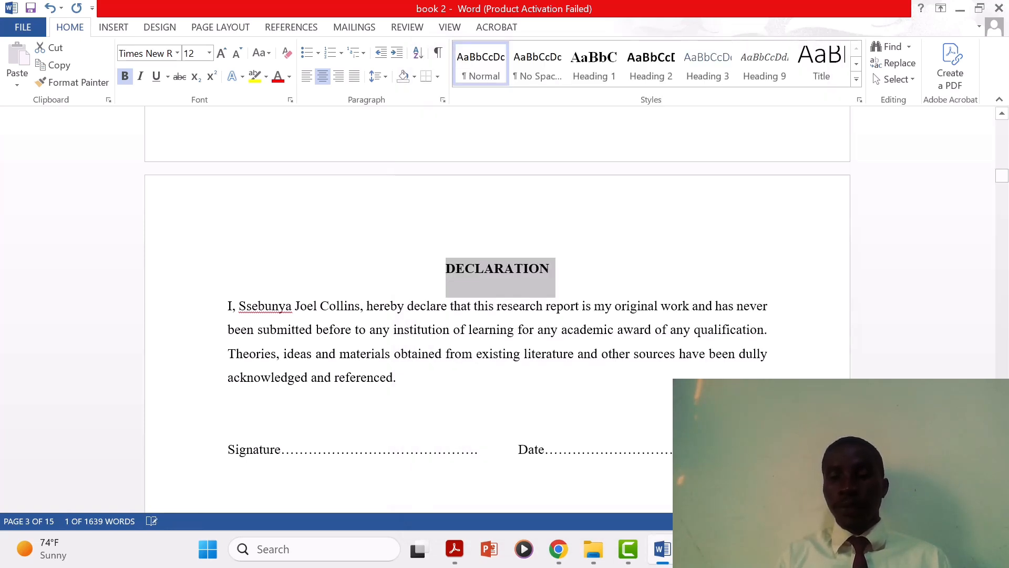
Apply the Heading 1 style to the APPROVAL title on page 4.
key("Down")
key("Down")
key("Down")
key("Down")
key("Down")
key("Down")
key("Down")
key("Down")
key("Down")
key("Down")
key("Down")
key("Down")
key("Down")
key("Down")
key("Down")
key("Down")
key("Down")
key("Down")
key("Down")
key("Down")
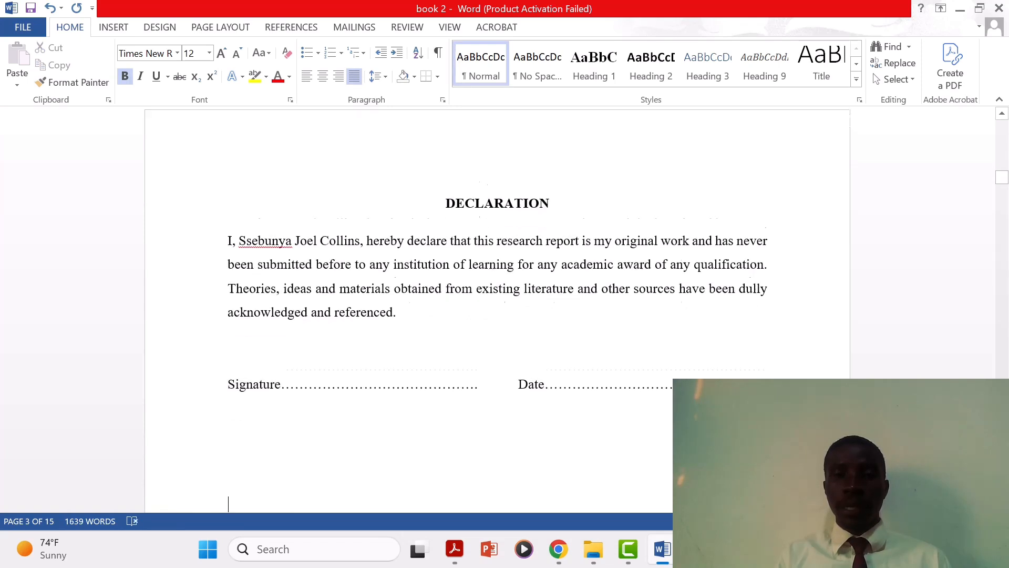
key("Down")
key("Down")
key("Down")
key("Down")
key("Down")
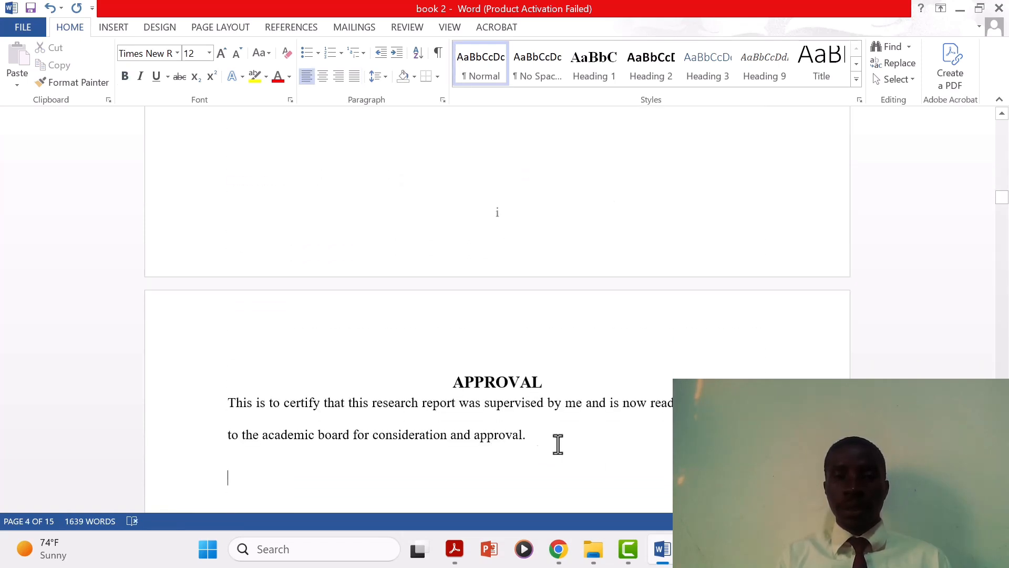
left_click(517, 380)
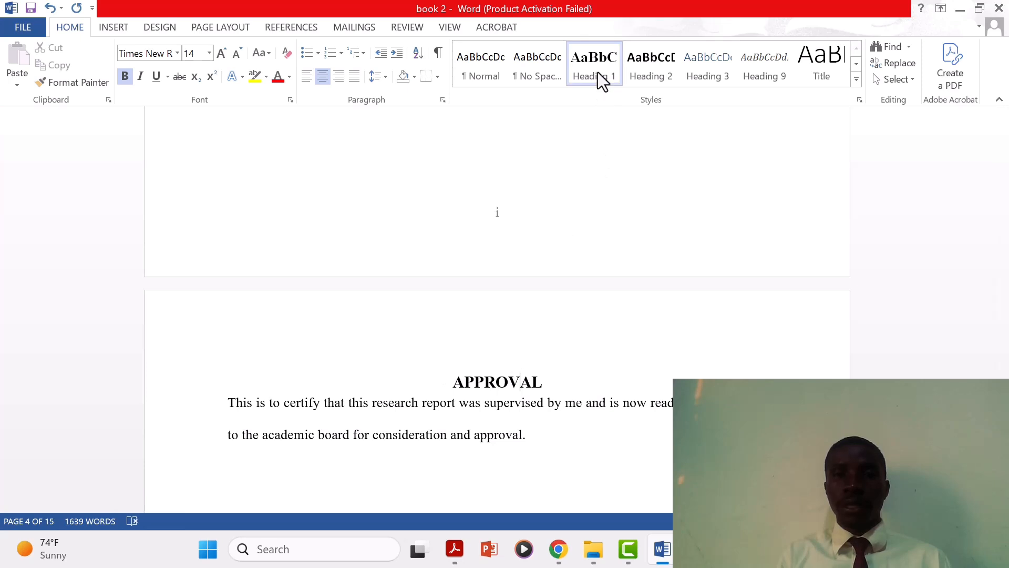
Apply the Heading 1 style to the DEDICATION title on page 5.
key("Down")
key("Down")
key("Down")
key("Down")
key("Down")
key("Down")
key("Down")
key("Down")
key("Down")
key("Down")
key("Down")
key("Down")
key("Down")
key("Down")
key("Down")
key("Down")
key("Down")
key("Down")
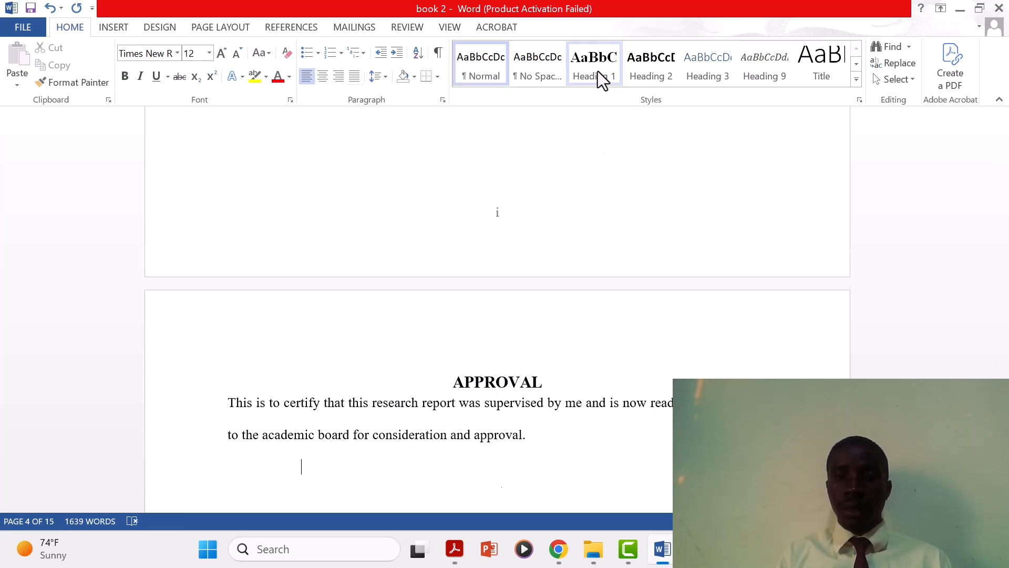
key("Down")
key("Down")
key("Down")
key("Down")
key("Down")
key("Down")
key("Down")
key("Down")
key("Down")
key("Down")
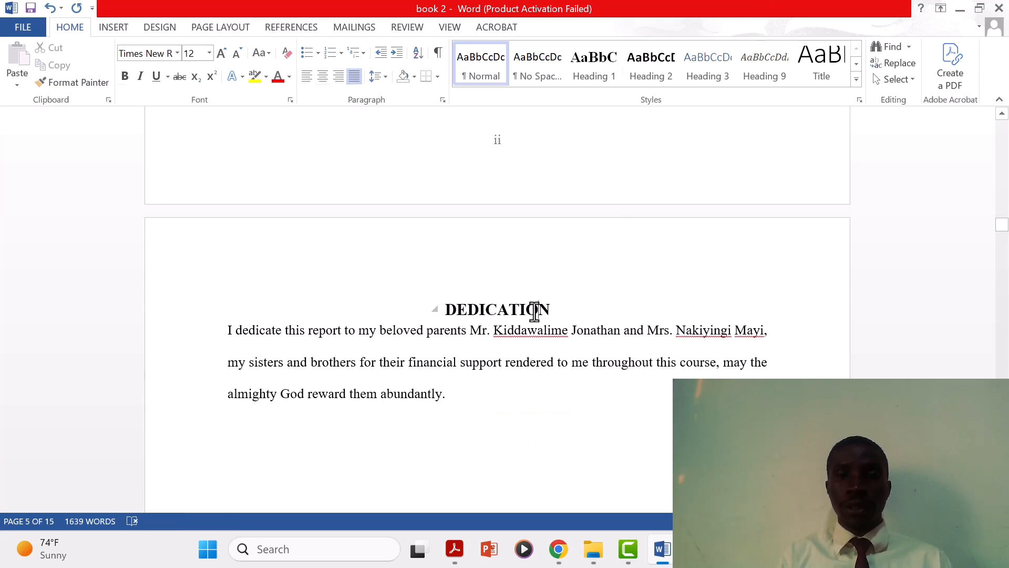
key("ctrl+alt+1")
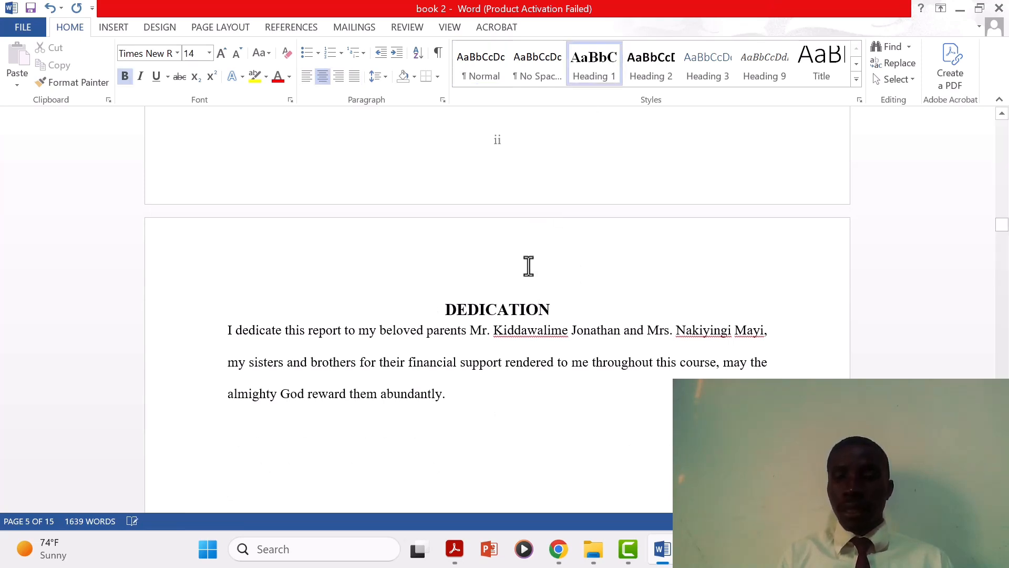
Apply the Heading 1 style to the ACKNOWLEDGEMENT title on page 6.
key("Down")
key("Down")
key("Down")
key("Down")
key("Down")
key("Down")
key("Down")
key("Down")
key("Down")
key("Down")
key("Down")
key("Down")
key("Down")
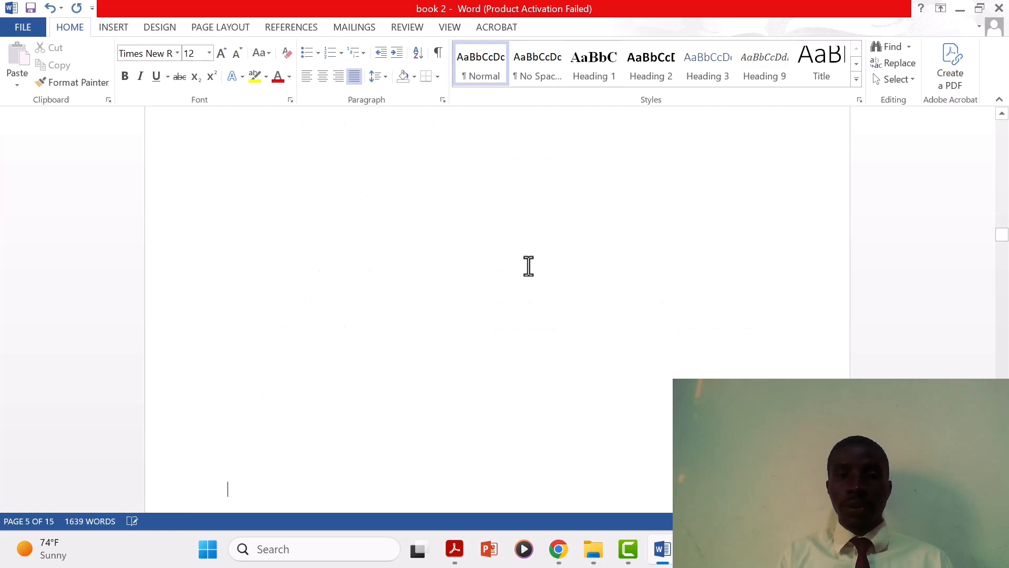
scroll(528, 266, "down", 8)
left_click(528, 279)
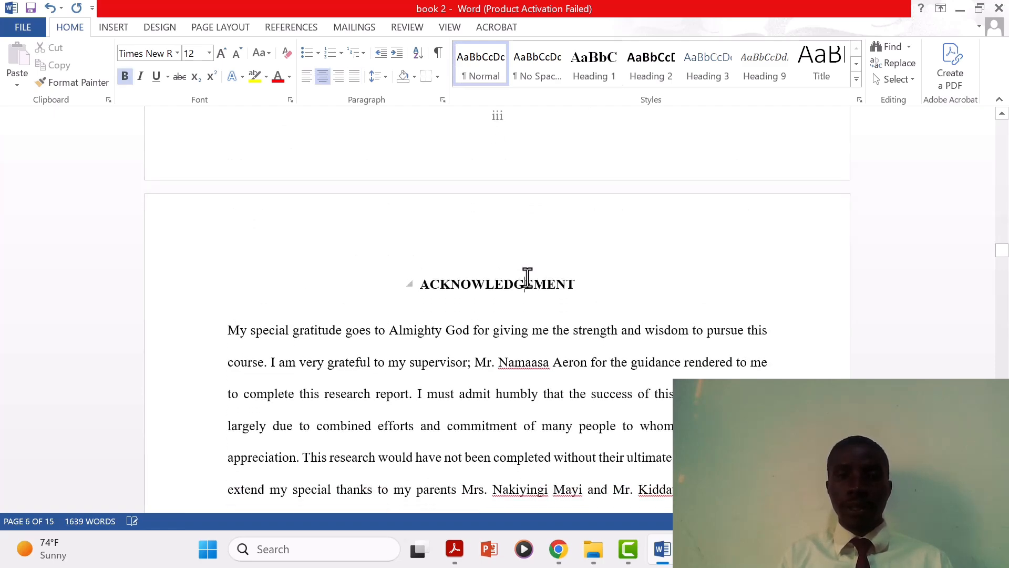
Apply the Heading 1 style to the TABLE OF CONTENTS title on page 7.
key("Down")
key("Down")
key("Down")
key("Down")
key("Down")
key("Down")
key("Down")
key("Down")
key("Down")
key("Down")
key("Down")
key("Down")
key("Down")
key("Down")
key("Down")
key("Down")
key("Down")
key("Down")
key("Down")
key("Down")
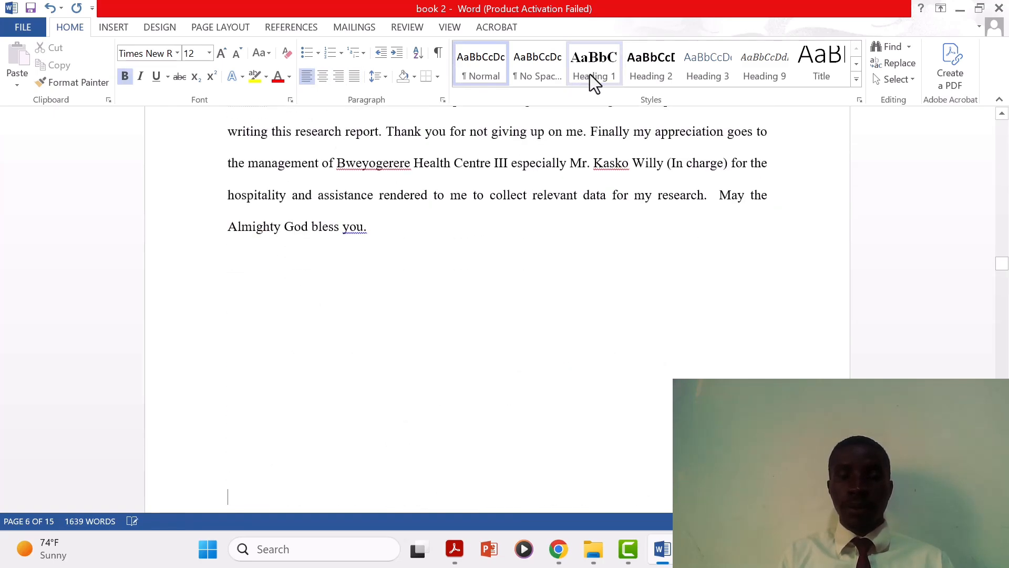
key("Down")
key("Down")
key("Down")
key("Down")
key("Down")
key("Down")
key("Down")
key("Down")
key("Down")
key("Down")
key("Down")
key("Down")
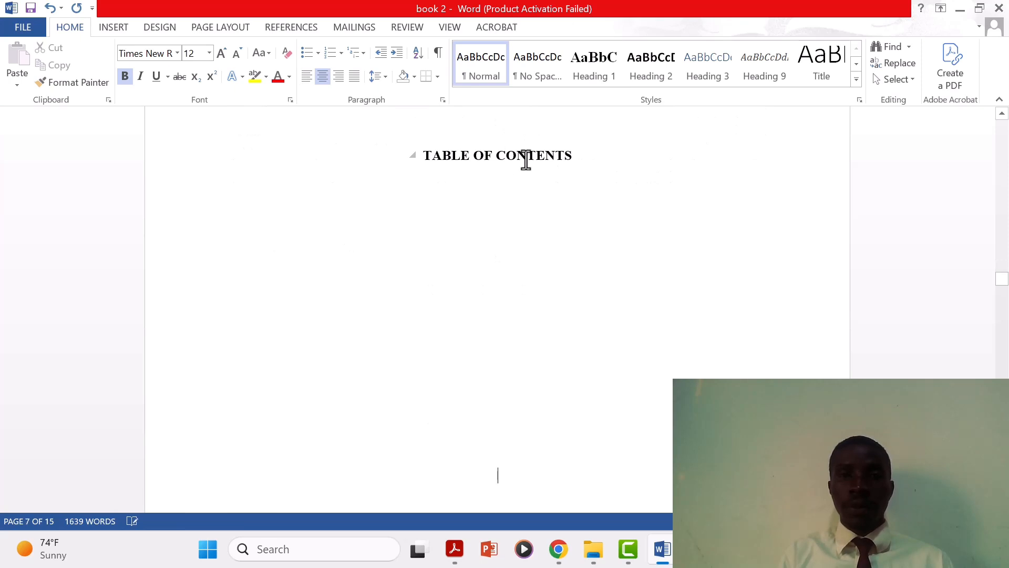
left_click(601, 63)
Apply the Heading 1 style to the LIST OF TABLES title on page 8.
key("Down")
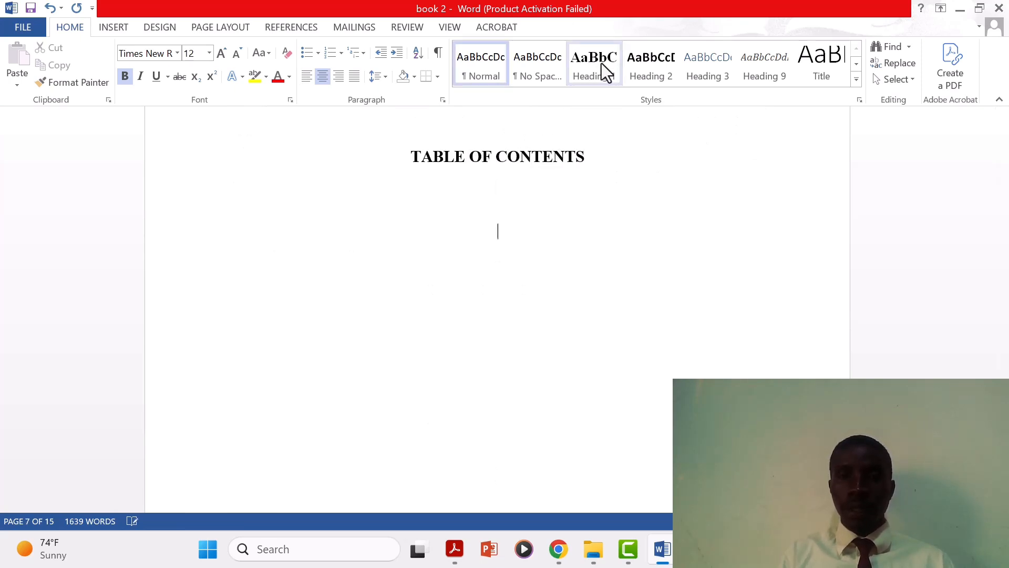
key("Down")
key("Down")
key("Down")
key("Down")
key("Down")
key("Down")
key("Down")
key("Down")
key("Down")
key("Down")
key("Down")
key("Down")
key("Down")
key("Down")
key("Down")
key("Down")
key("Down")
key("Down")
key("Down")
key("Down")
key("Down")
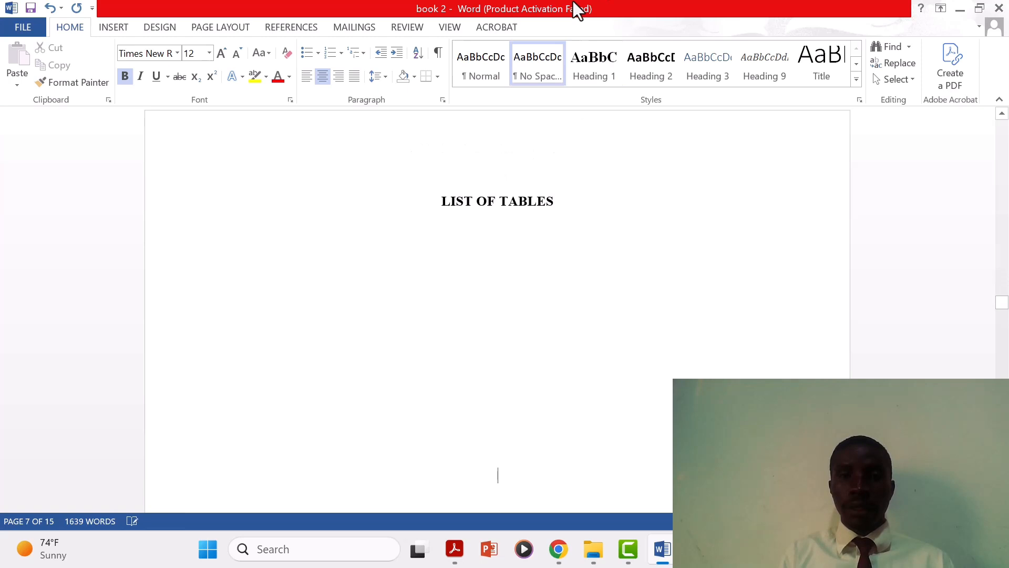
left_click(546, 209)
left_click(587, 74)
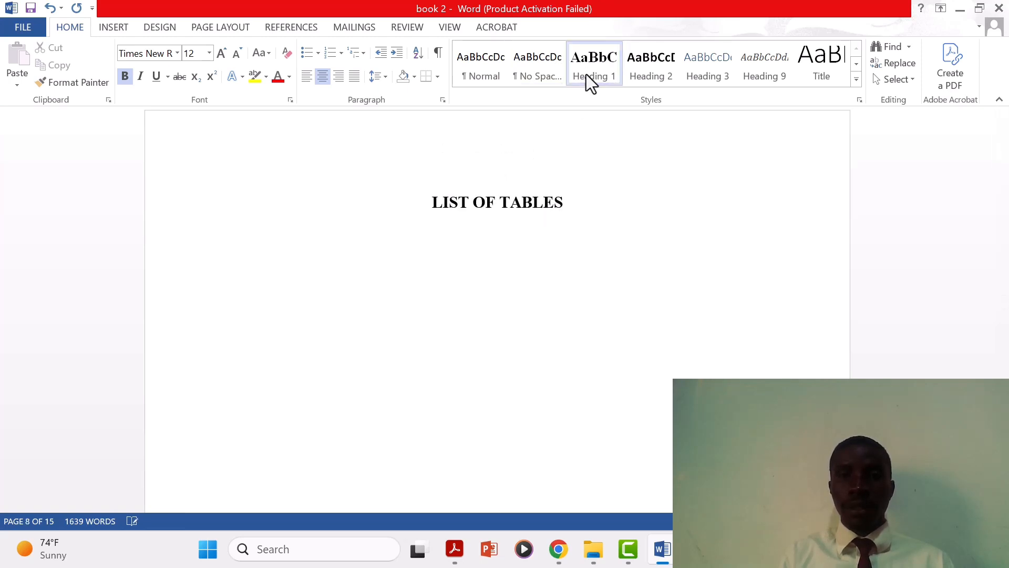
Apply the Heading 1 style to the LIST OF FIGURES title on page 9.
key("Down")
key("Down")
key("Down")
key("Down")
key("Down")
key("Down")
key("Down")
key("Down")
key("Down")
key("Down")
key("Down")
key("Down")
key("Down")
key("Down")
key("Down")
key("Down")
key("Down")
key("Down")
key("Down")
key("Down")
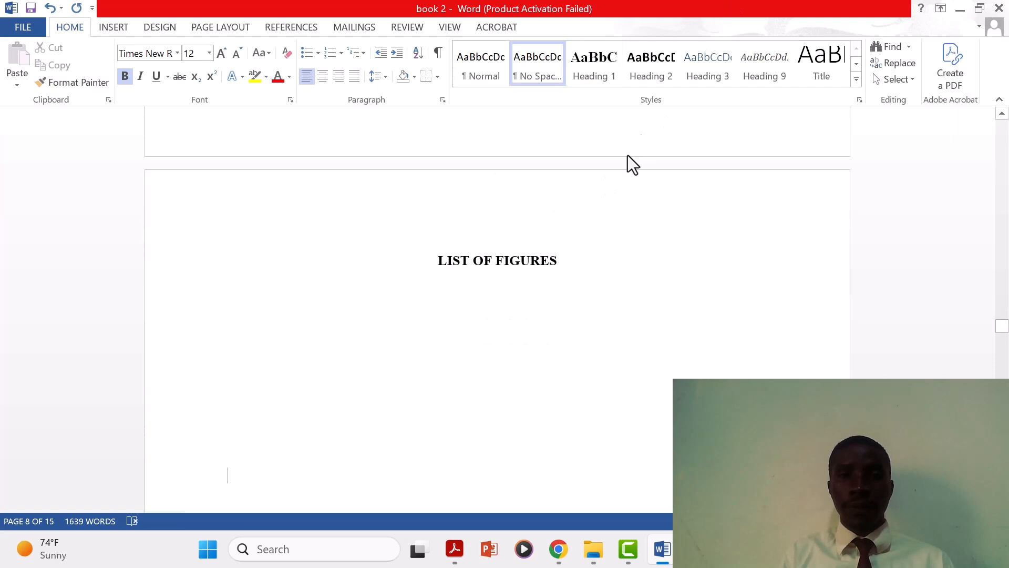
left_click(533, 253)
left_click(607, 76)
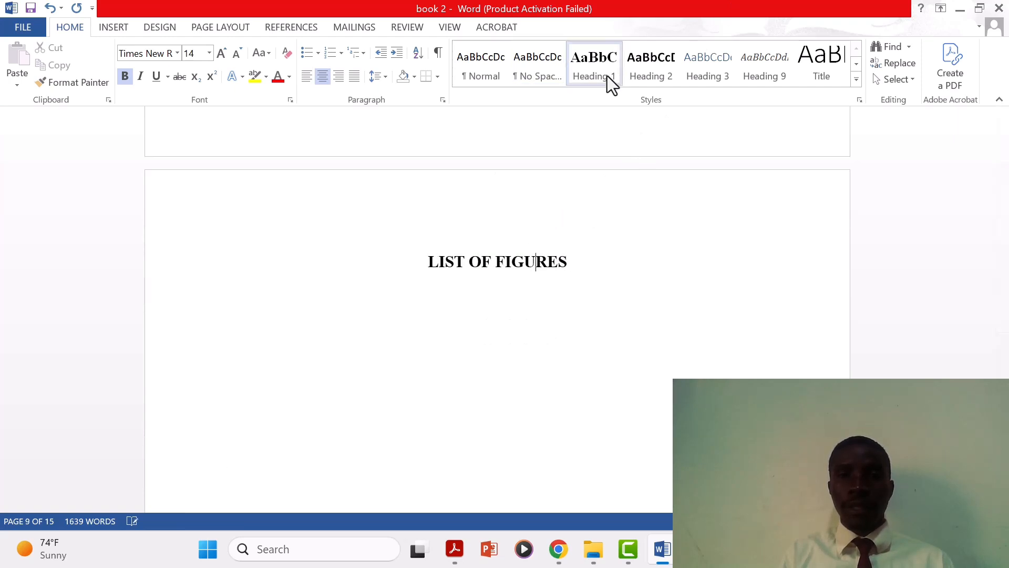
Apply the Heading 1 style to the LIST OF ABBREVIATIONS title on page 10.
key("Down")
key("Down")
key("Down")
key("Down")
key("Down")
key("Down")
key("Down")
key("Down")
key("Down")
key("Down")
key("Down")
key("Down")
key("Down")
key("Down")
key("Down")
key("Down")
key("Down")
key("Down")
key("Down")
key("Down")
key("Down")
key("Down")
key("Down")
key("Down")
key("Down")
key("Down")
key("Down")
key("Down")
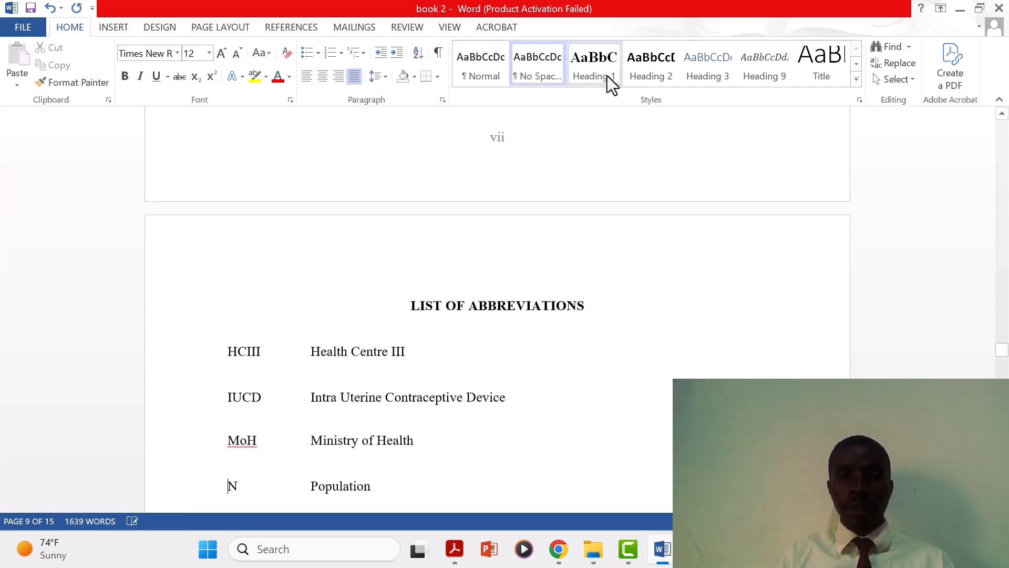
key("Up")
key("Up")
key("Up")
key("Up")
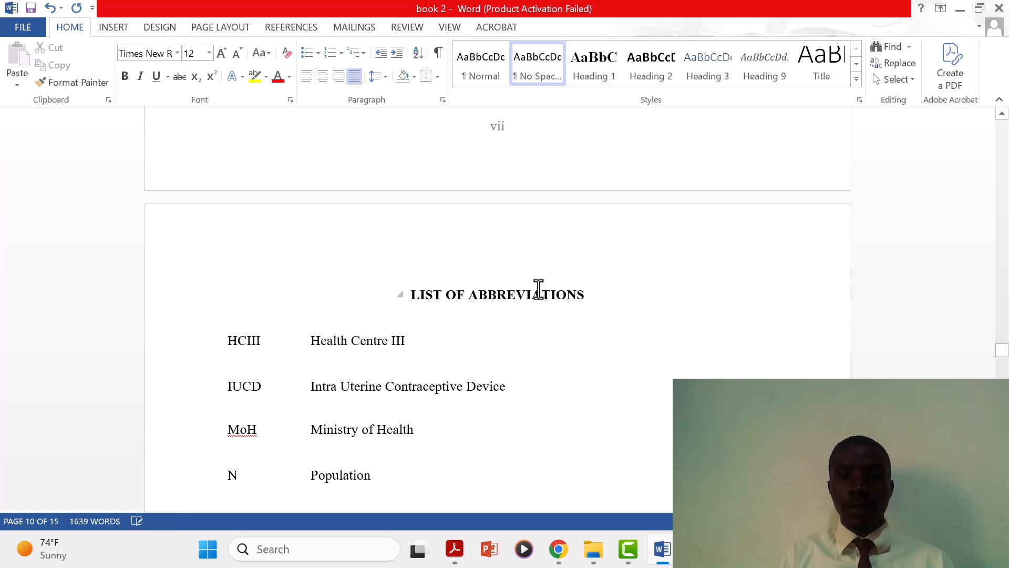
left_click(589, 73)
Move the OPERATIONAL DEFINITIONS title onto page 11 with blank lines above it and apply the Heading 1 style to it.
key("Down")
key("Down")
key("Down")
key("Down")
key("Down")
key("Down")
key("Down")
key("Down")
key("Down")
key("Down")
key("Down")
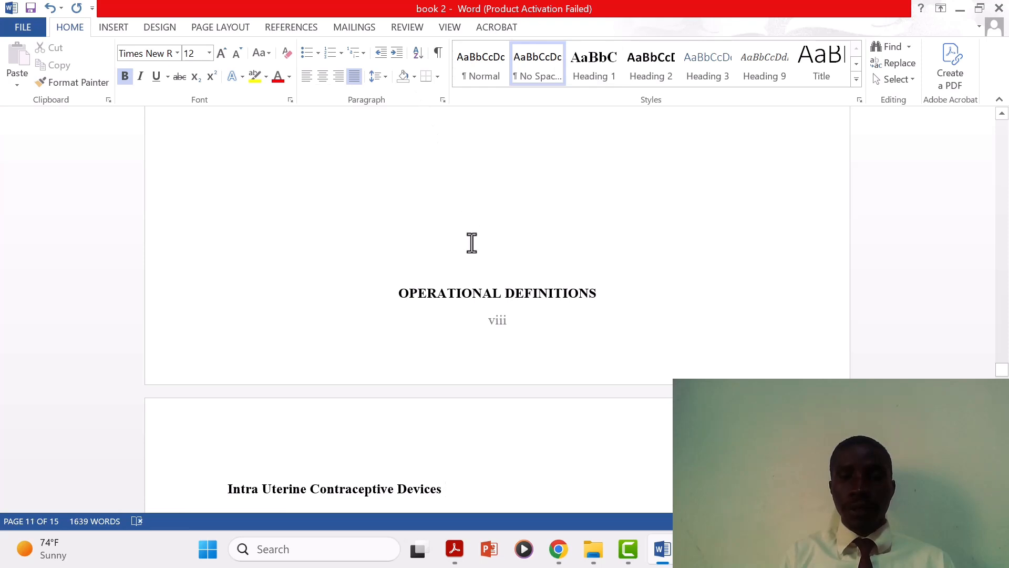
left_click(471, 242)
key("Return")
key("Return")
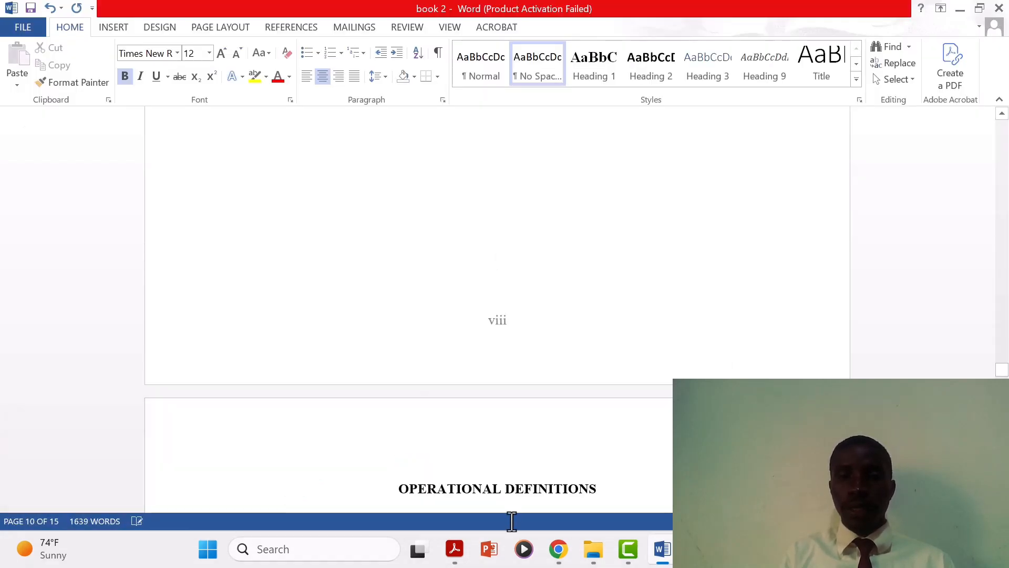
left_click(525, 494)
left_click(595, 78)
Move the ABSTRACT title onto page 12 with a blank line above it and apply the Heading 1 style to it.
key("Down")
key("Down")
key("Down")
key("Down")
key("Down")
key("Down")
key("Down")
key("Down")
key("Down")
key("Down")
key("Down")
key("Down")
key("Down")
key("Down")
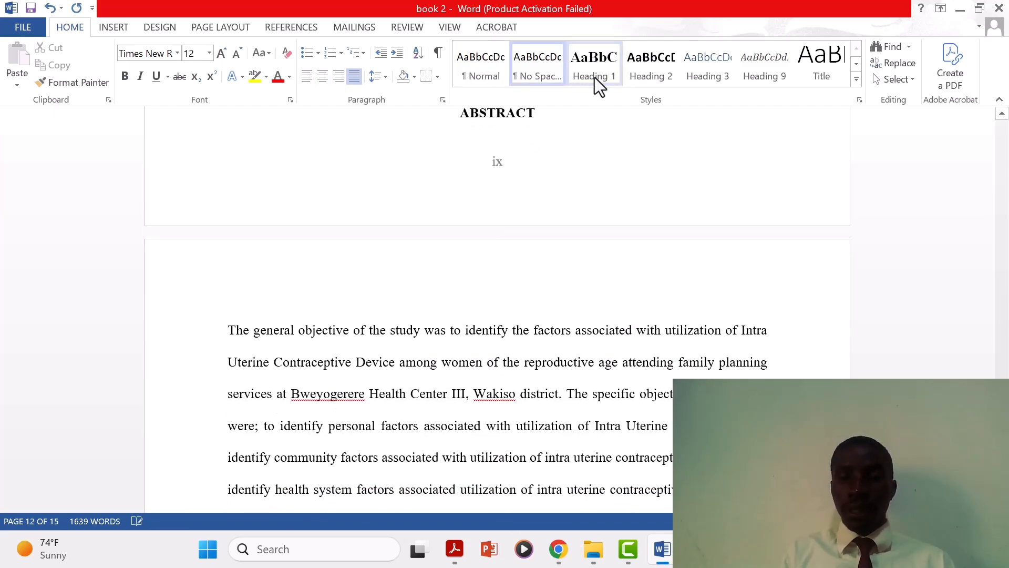
key("Up")
key("Up")
key("Up")
key("Up")
key("Up")
key("Up")
key("Up")
key("Up")
key("Up")
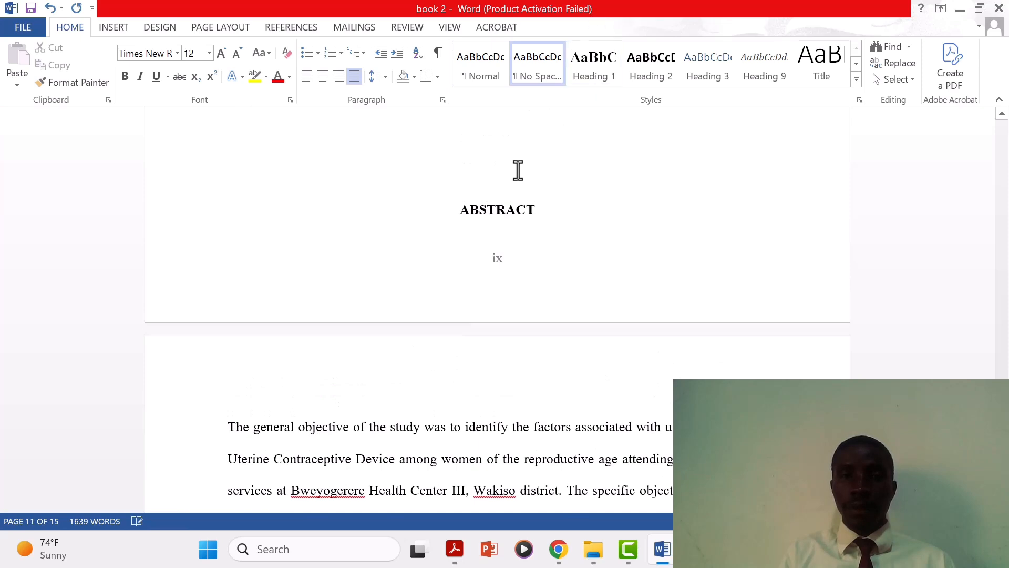
key("Return")
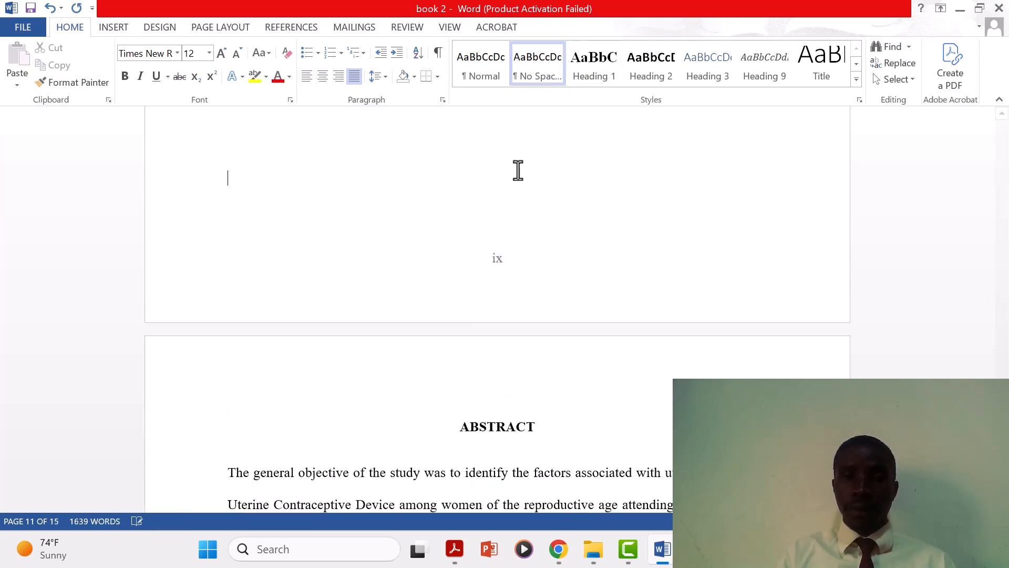
left_click(511, 432)
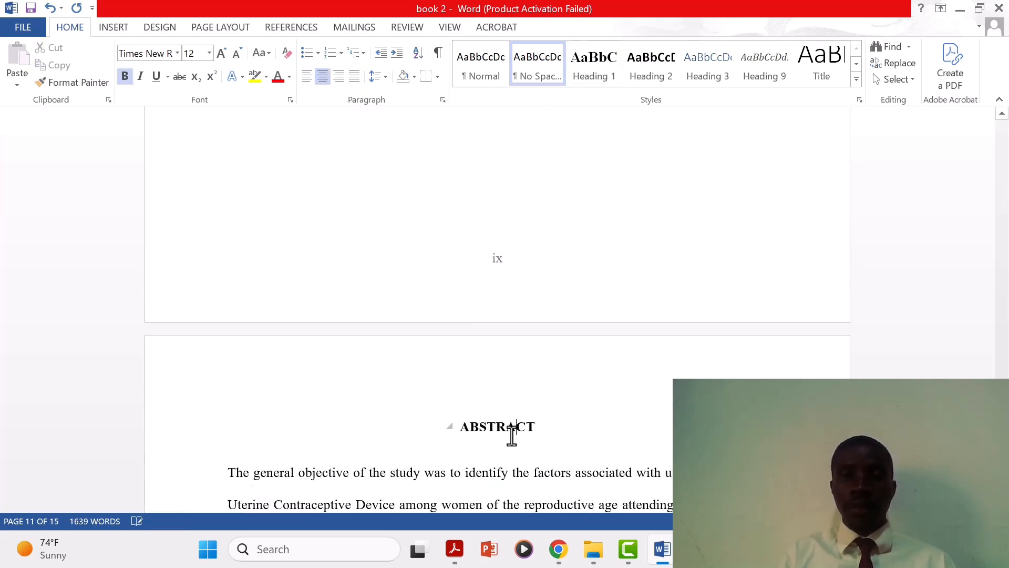
left_click(589, 75)
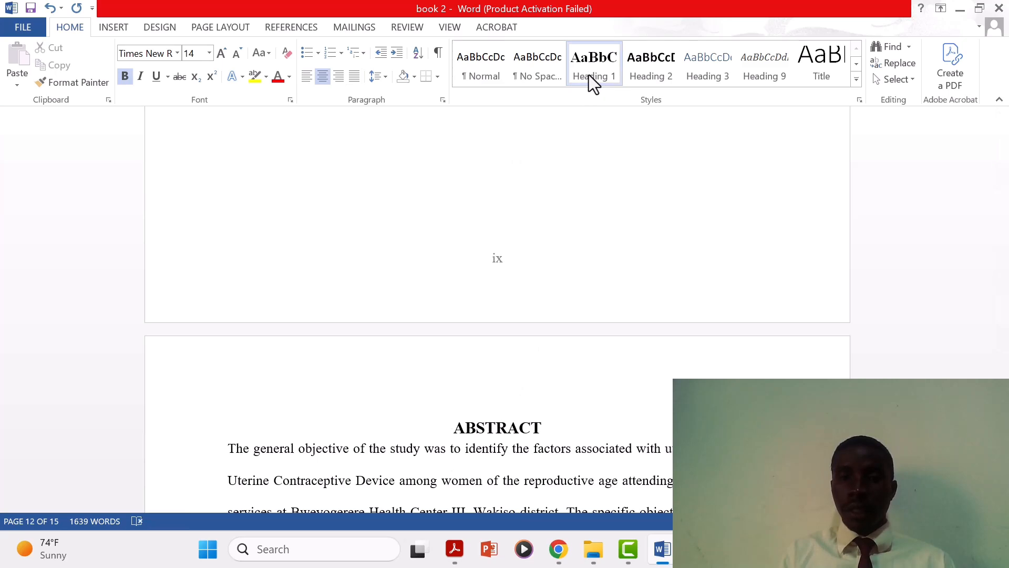
Apply the Heading 1 style to the CHAPTER ONE: INTRODUCTION title on page 13.
key("Down")
key("Down")
key("Down")
key("Down")
key("Down")
key("Down")
key("Down")
key("Down")
key("Down")
key("Down")
key("Down")
key("Down")
key("Down")
key("Down")
key("Down")
key("Down")
key("Down")
key("Down")
key("Down")
key("Down")
key("Down")
key("Down")
key("Down")
key("Down")
key("Down")
key("Down")
key("Down")
key("Down")
key("Down")
key("Down")
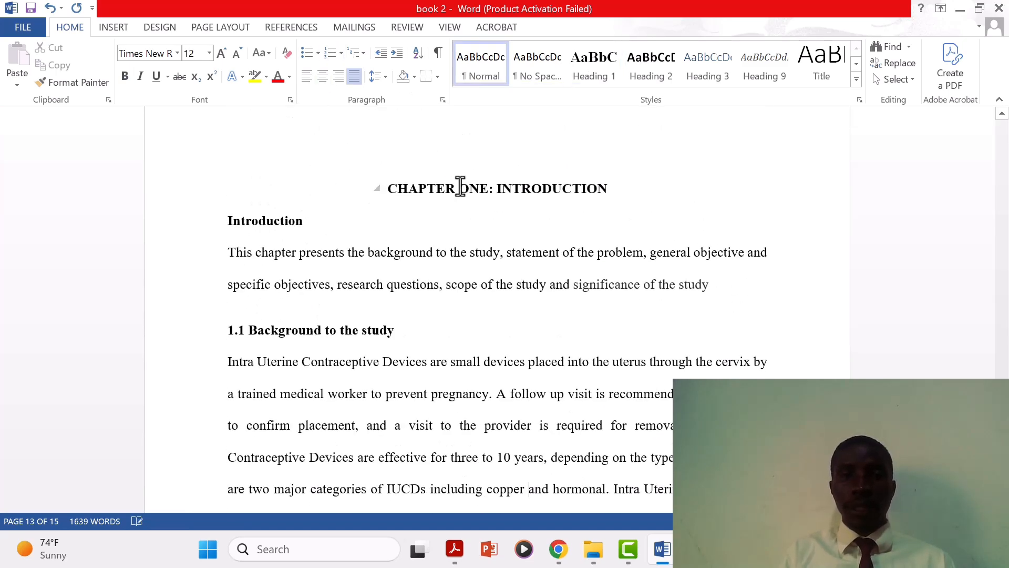
left_click(459, 189)
left_click(607, 74)
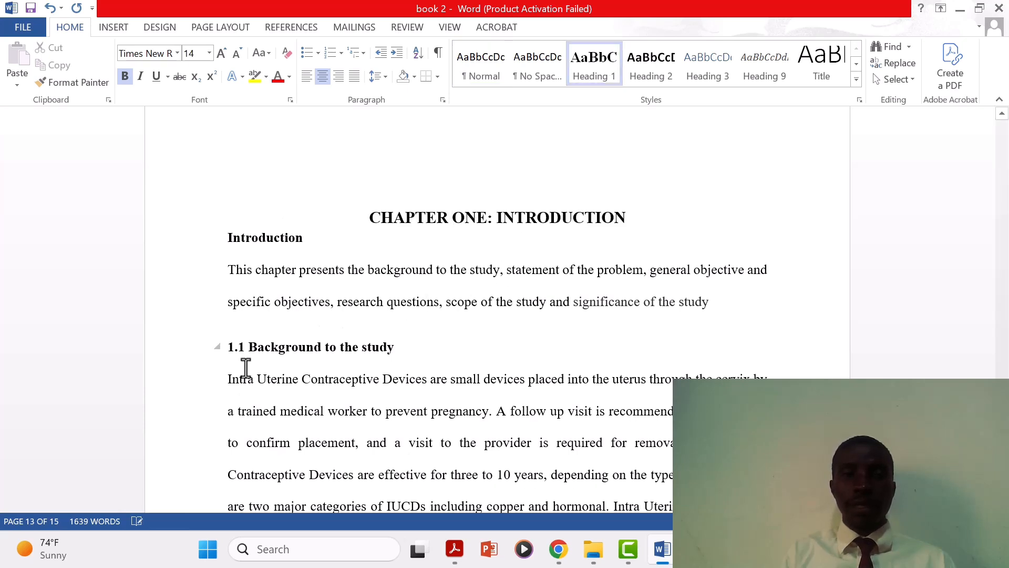
Modify the Heading 2 style to left-aligned Times New Roman, applying it to new documents based on this template.
left_click(280, 348)
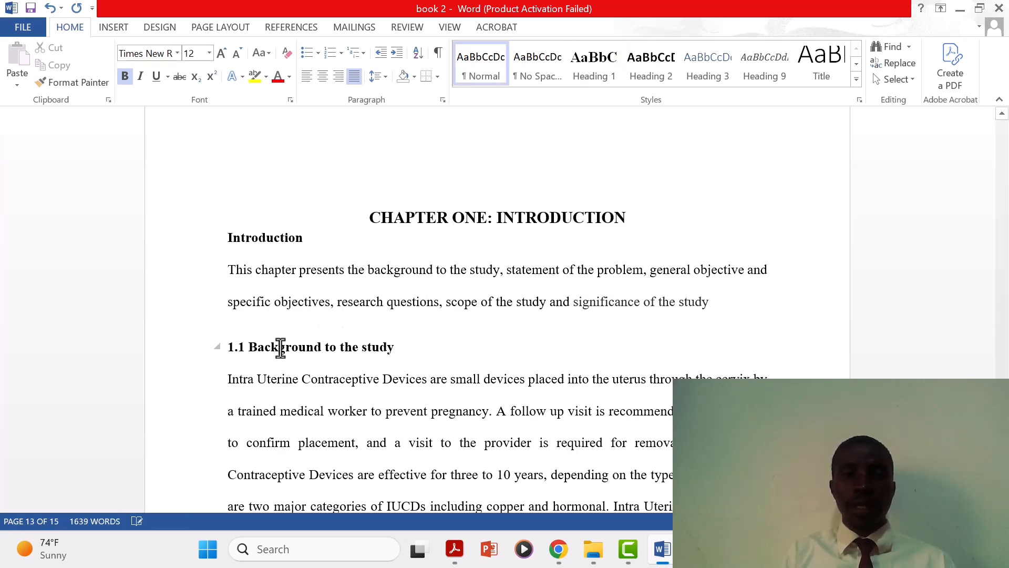
right_click(668, 66)
left_click(715, 96)
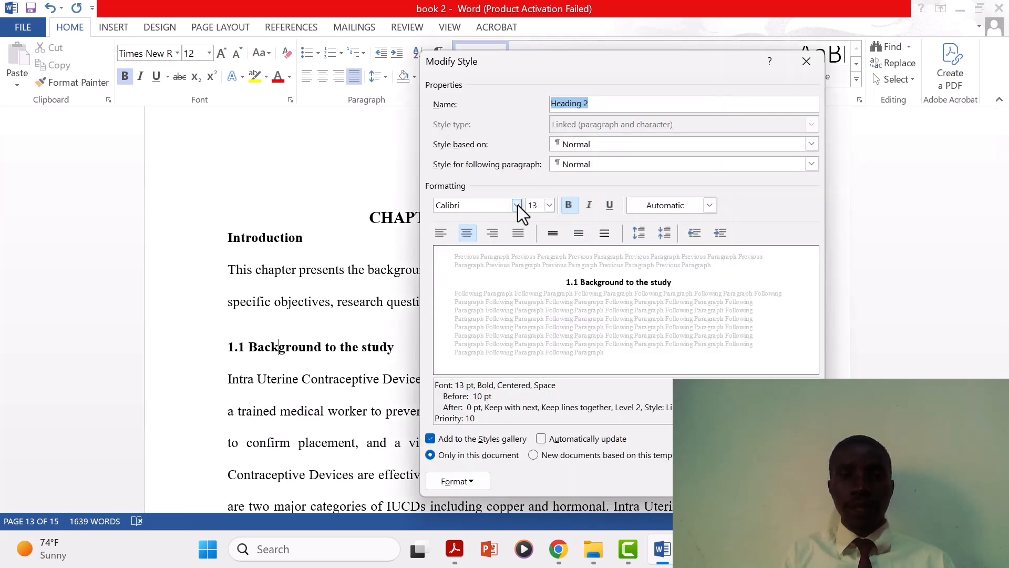
left_click(441, 233)
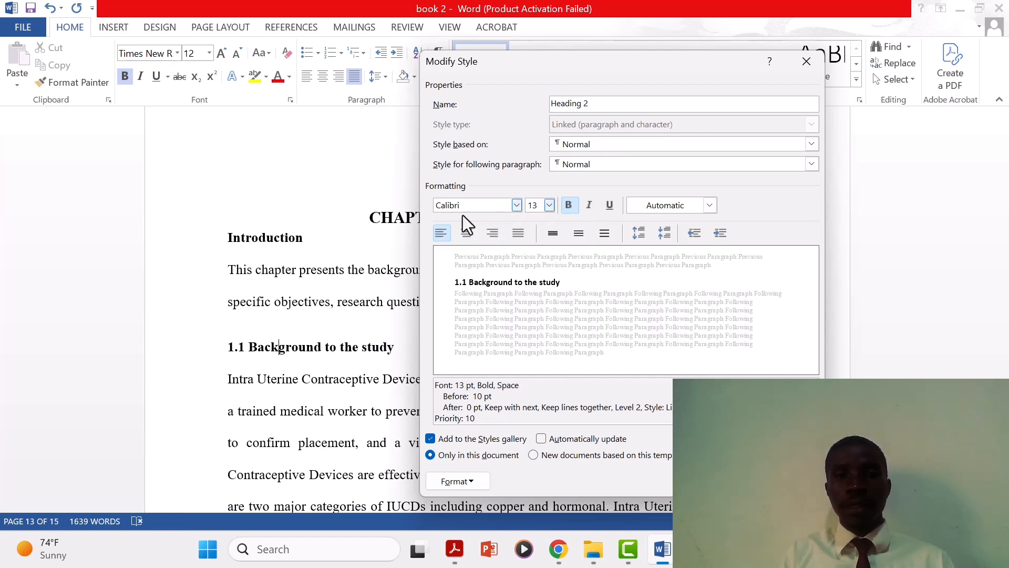
left_click(516, 208)
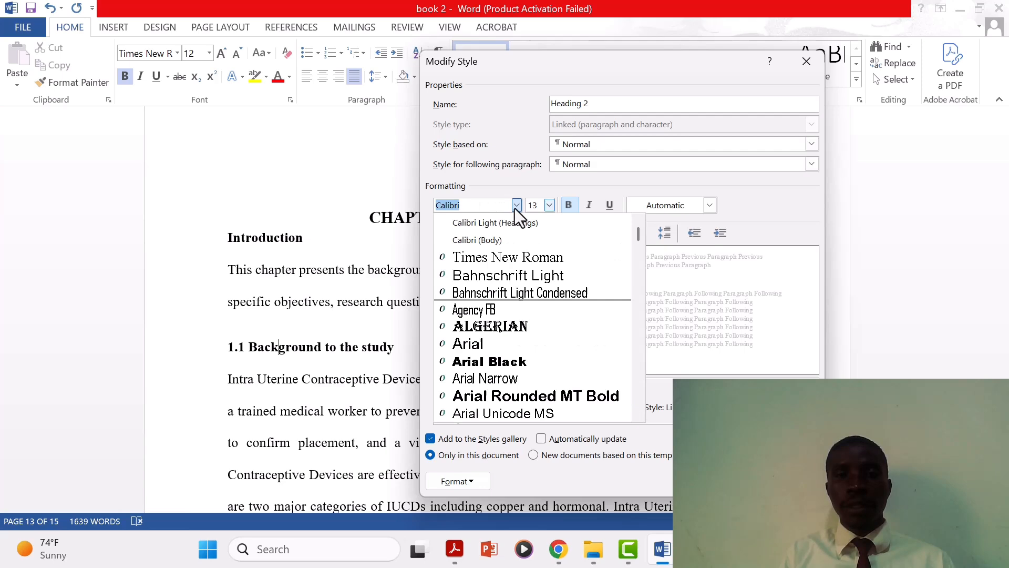
left_click(511, 257)
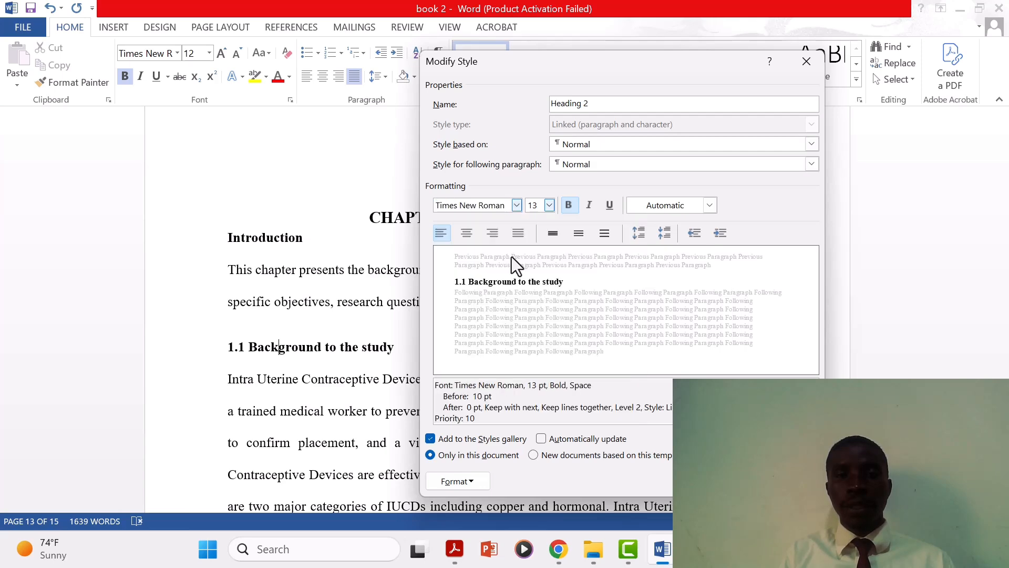
left_click(535, 454)
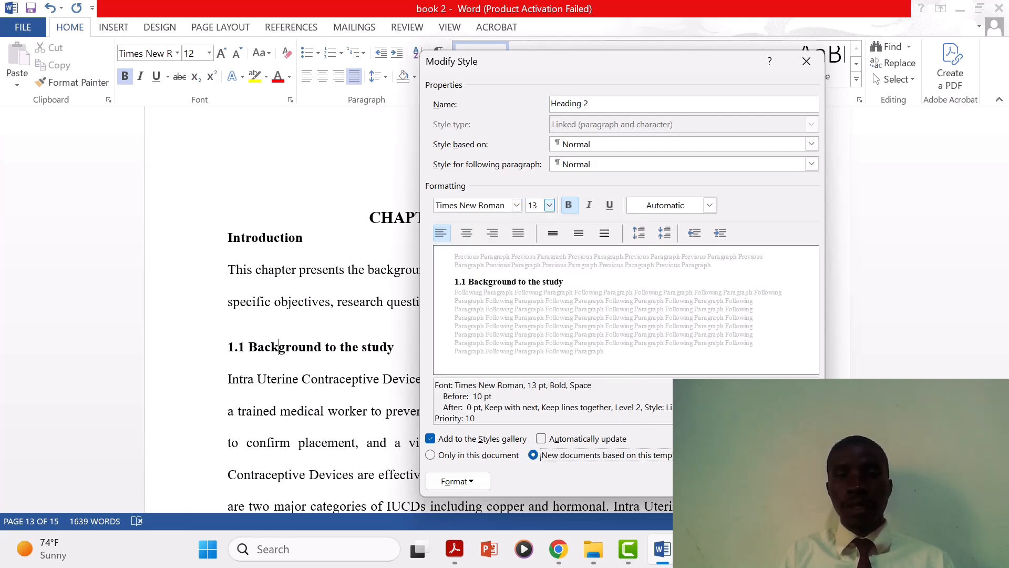
left_click(734, 481)
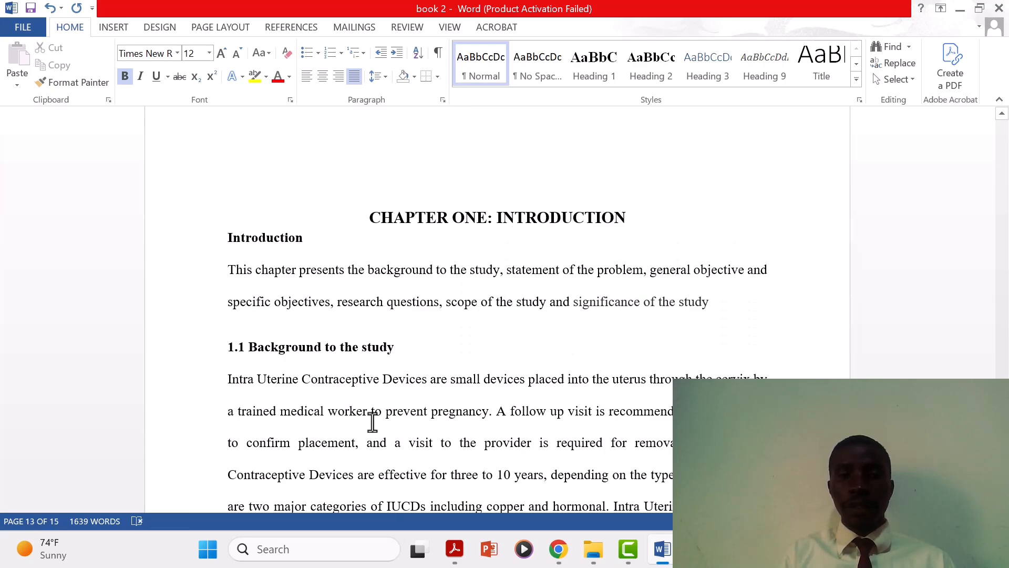
Apply the Heading 2 style to the 1.1 Background to the study heading.
left_click(339, 336)
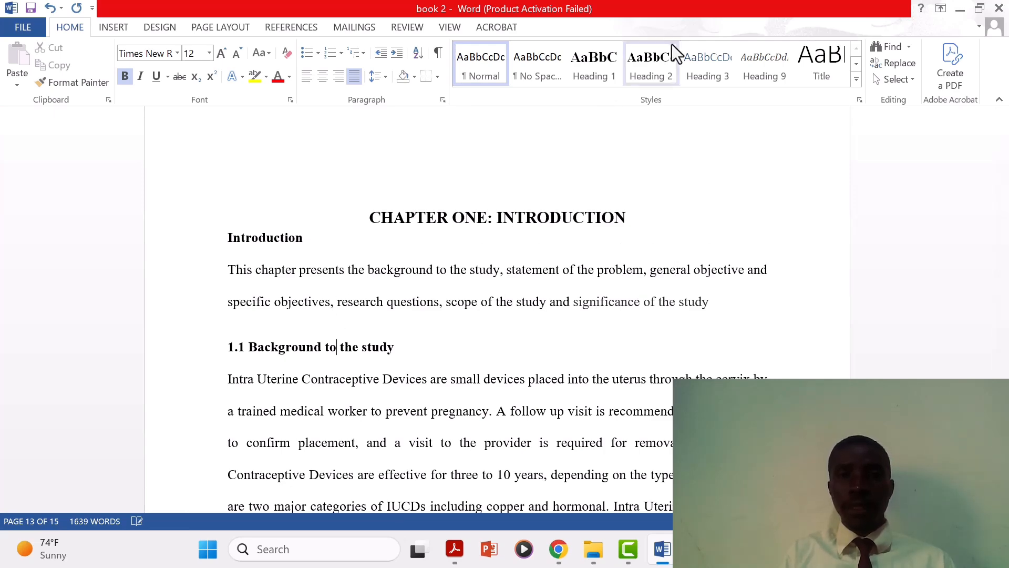
left_click(661, 56)
Apply the Heading 2 style to the 1.2 Statement of the Problem heading on page 14.
key("Down")
key("Down")
key("Down")
key("Down")
key("Down")
key("Down")
key("Down")
key("Down")
key("Down")
key("Down")
key("Down")
key("Down")
key("Down")
key("Down")
key("Down")
key("Down")
key("Down")
key("Down")
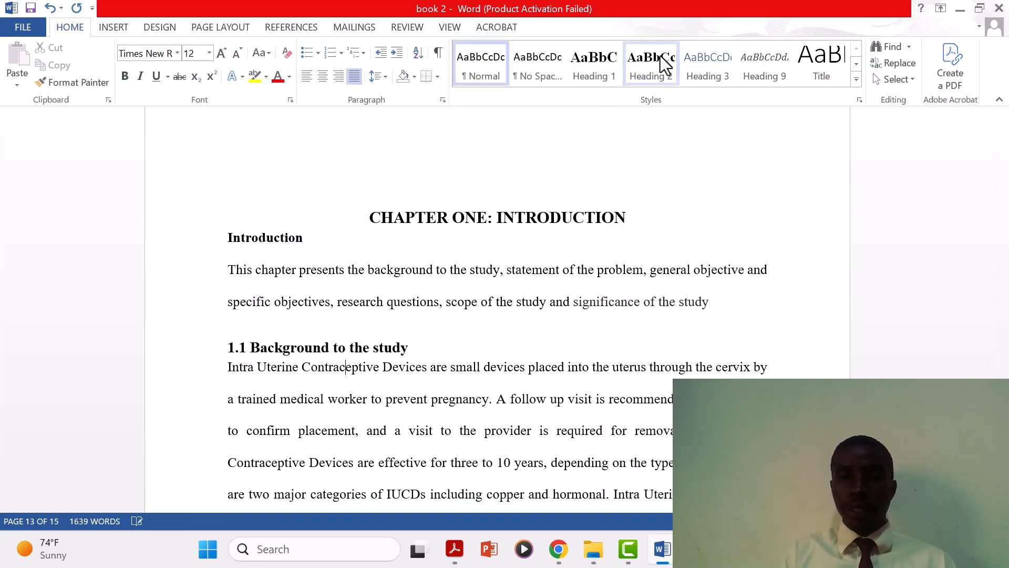
key("Down")
key("Down")
key("Down")
key("Down")
key("Down")
key("Down")
key("Down")
key("Down")
key("Down")
key("Down")
key("Down")
key("Down")
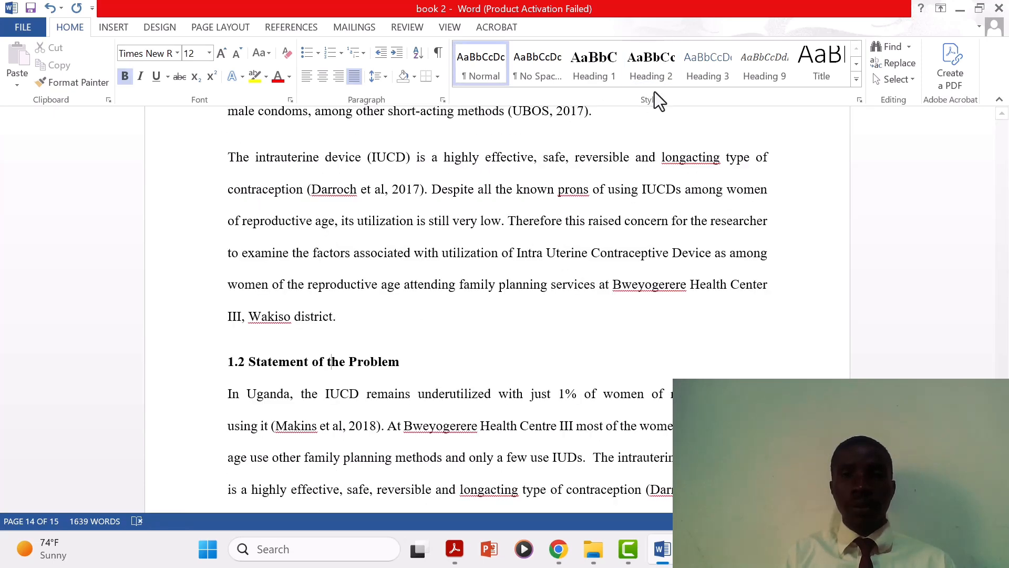
left_click(654, 68)
Apply the Heading 2 style to the 1.3 General Objective heading on page 15.
key("Down")
key("Down")
key("Down")
key("Down")
key("Down")
key("Down")
key("Down")
key("Down")
key("Down")
key("Down")
key("Down")
key("Down")
key("Down")
key("Down")
key("Down")
key("Down")
key("Down")
key("Down")
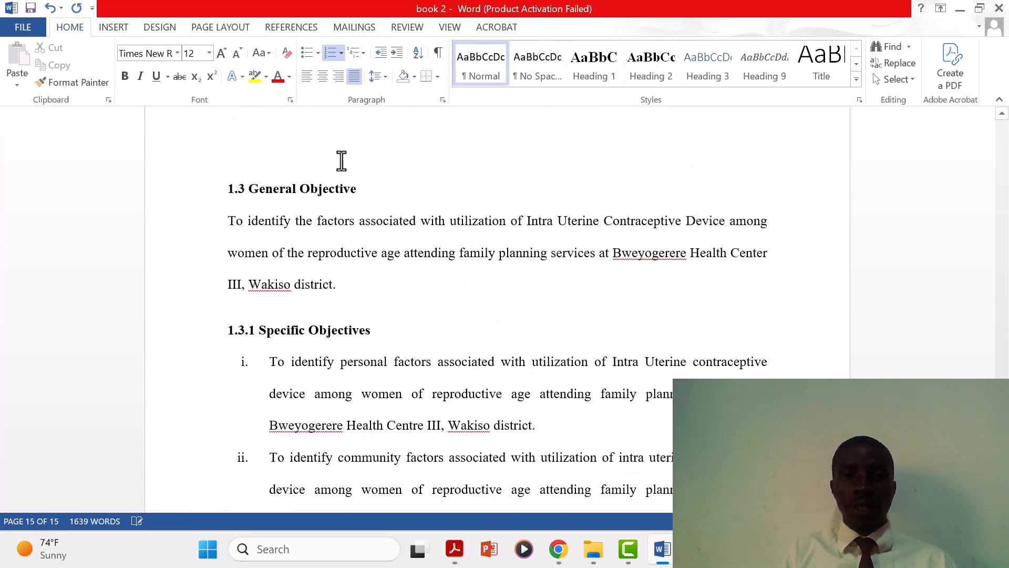
left_click(322, 188)
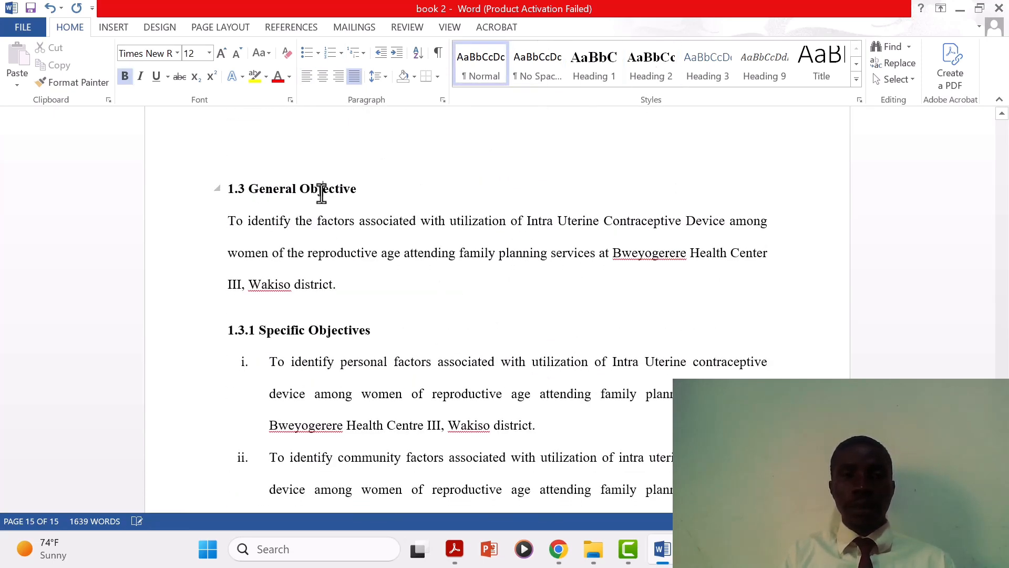
left_click(644, 63)
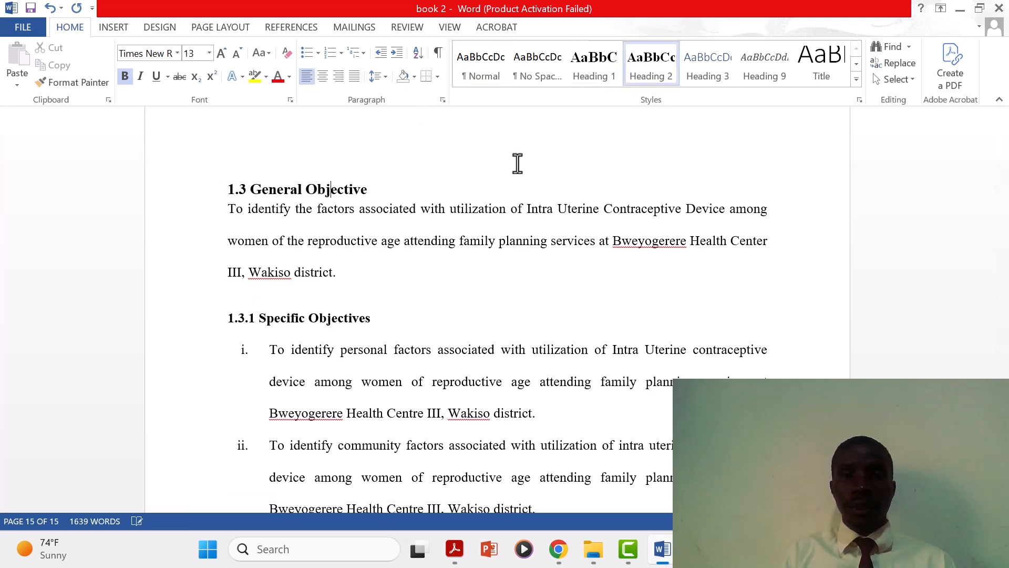
Apply Heading 3 to the 1.3.1 Specific Objectives heading and modify the style to Times New Roman, Automatic color, for new documents based on this template.
left_click(319, 320)
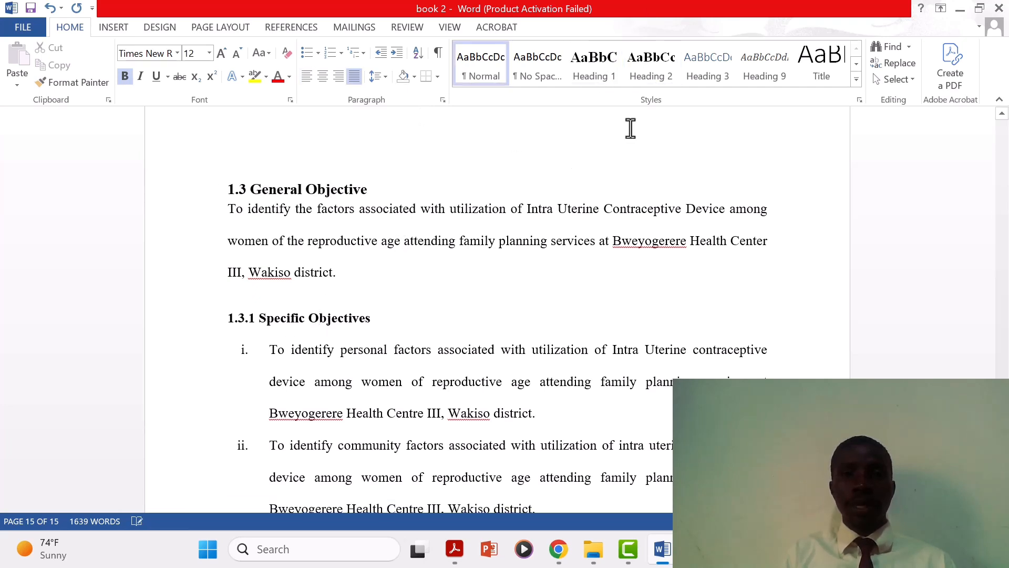
left_click(712, 80)
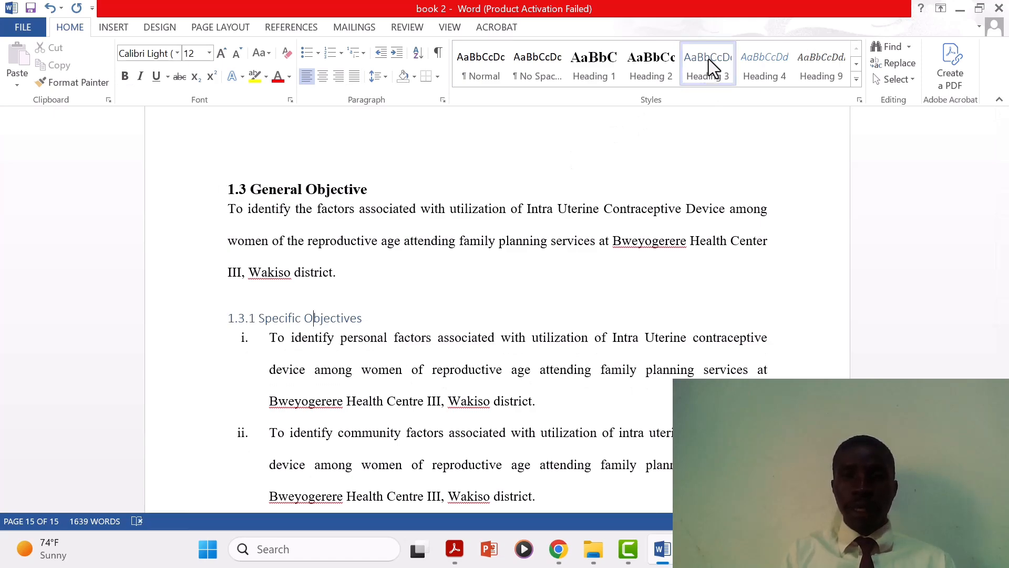
right_click(708, 59)
left_click(756, 90)
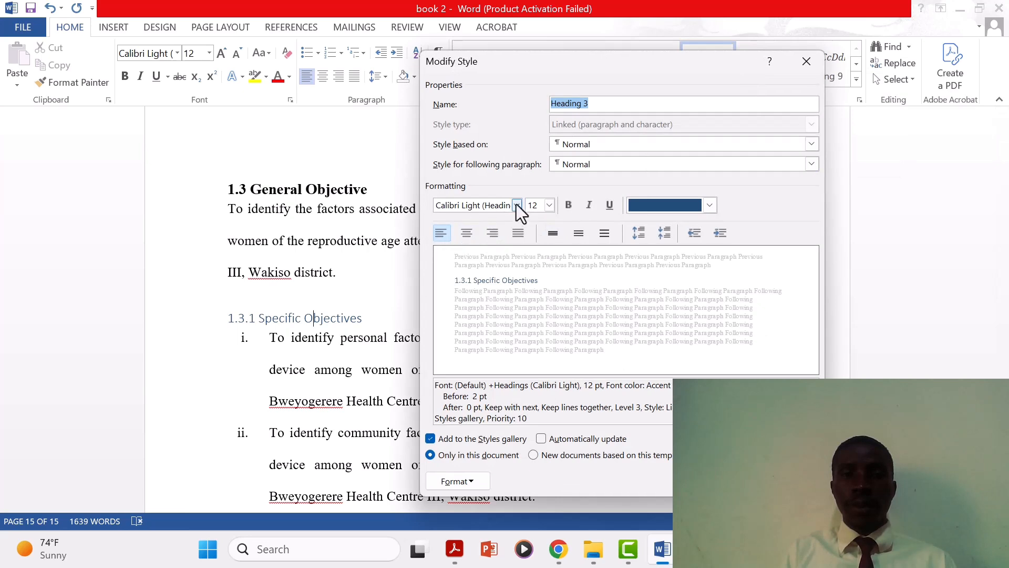
left_click(517, 205)
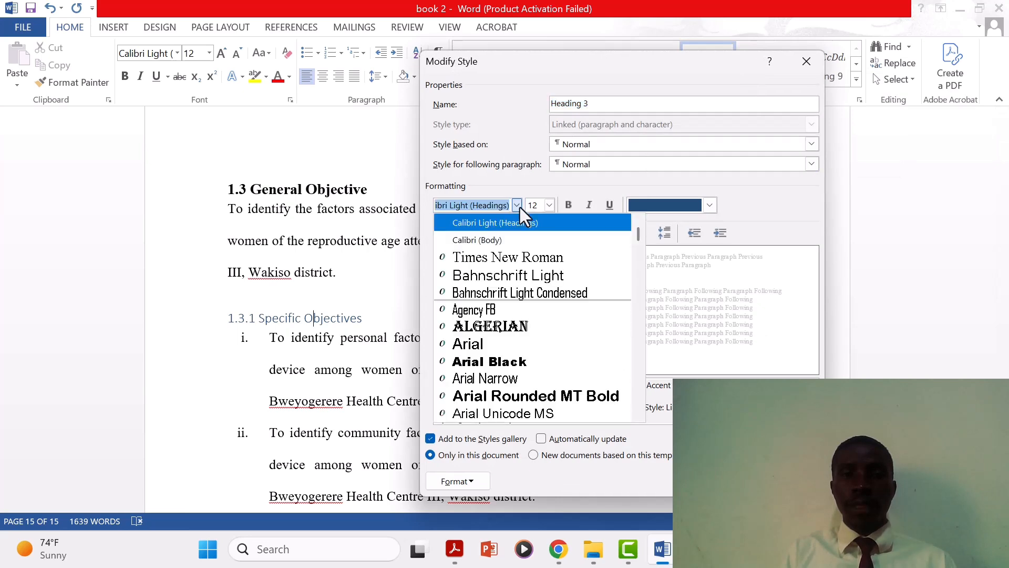
left_click(512, 257)
left_click(710, 204)
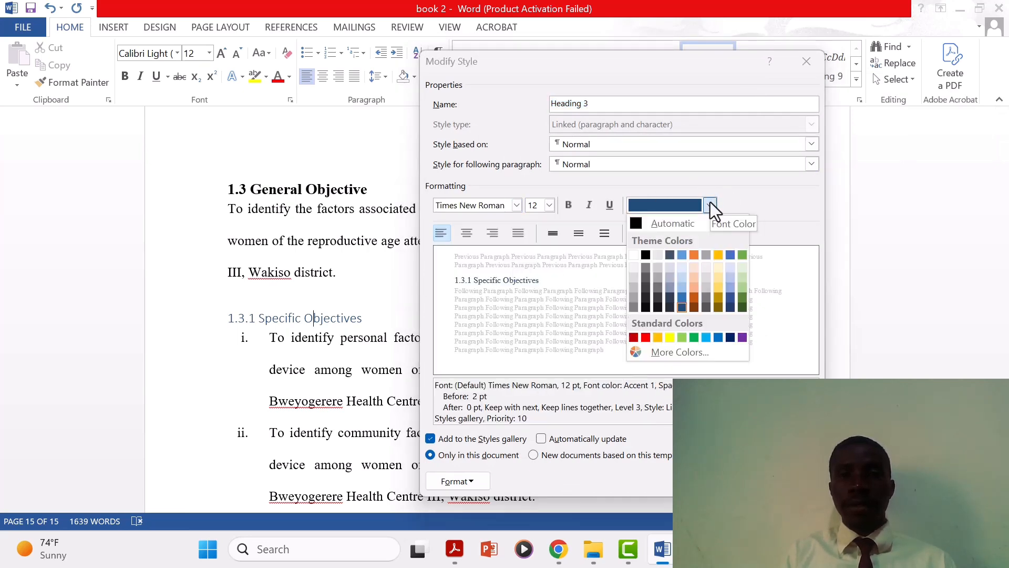
left_click(636, 225)
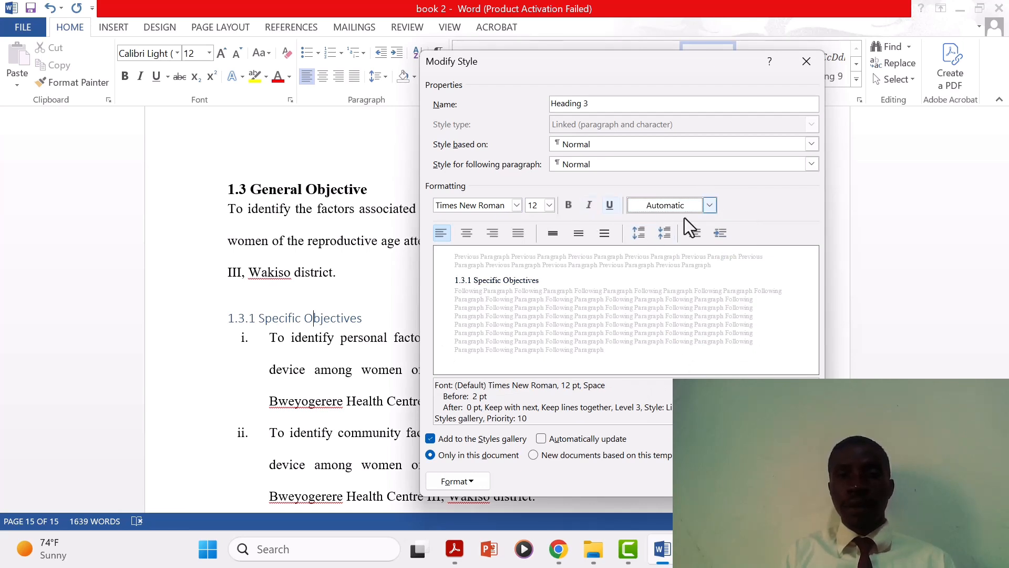
left_click(534, 455)
key("Return")
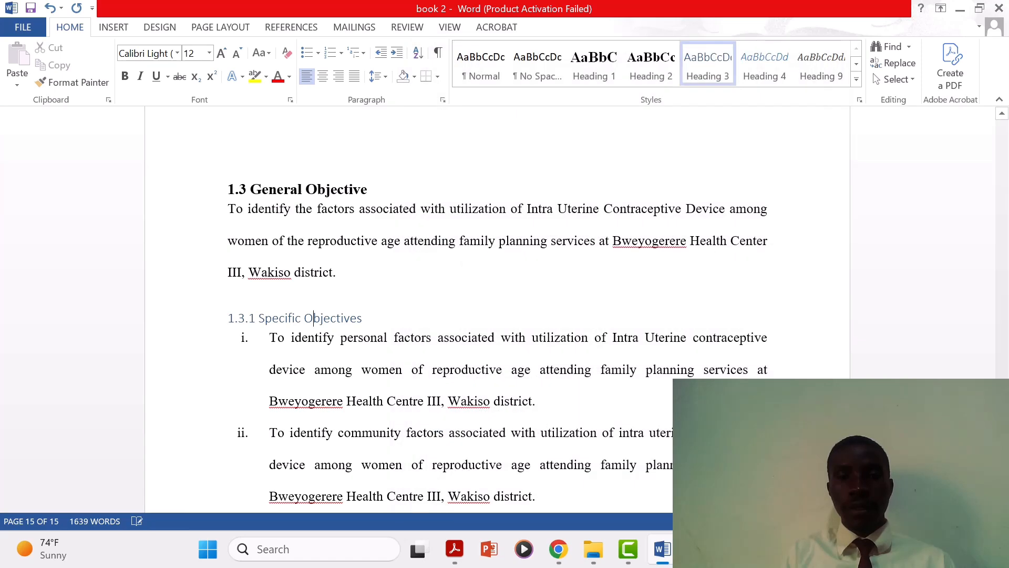
Try the Heading 3 style on the 1.3.2 Research questions heading, and undo it.
key("Down")
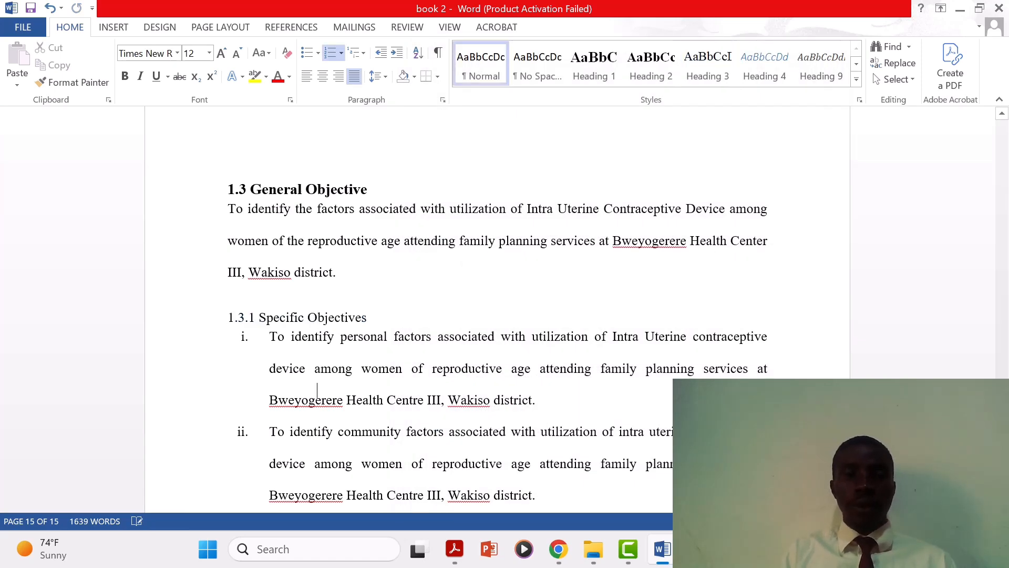
key("Down")
key("Down")
key("Down")
key("Down")
key("Down")
key("Down")
key("Down")
key("Down")
key("Down")
key("Down")
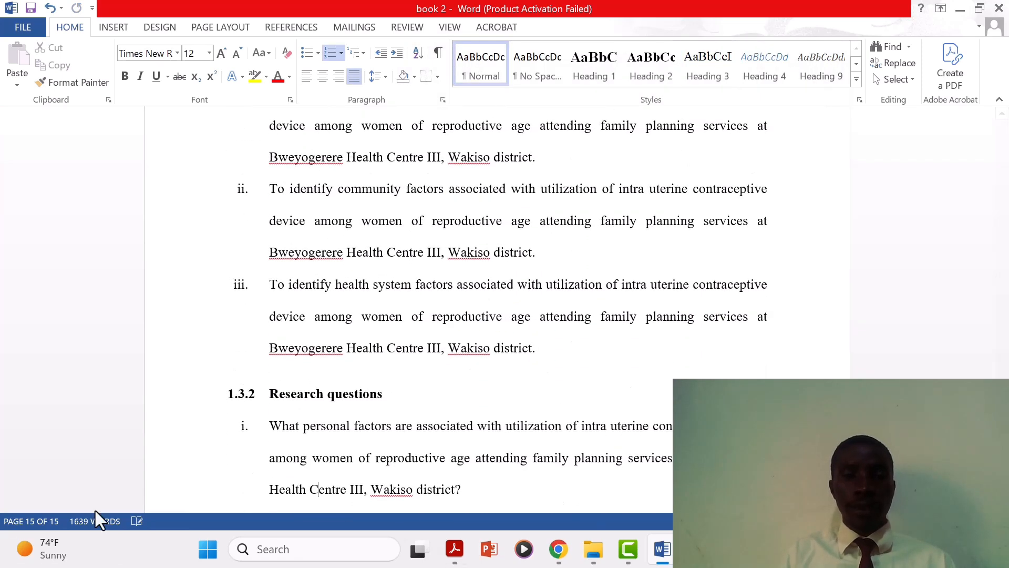
left_click(273, 393)
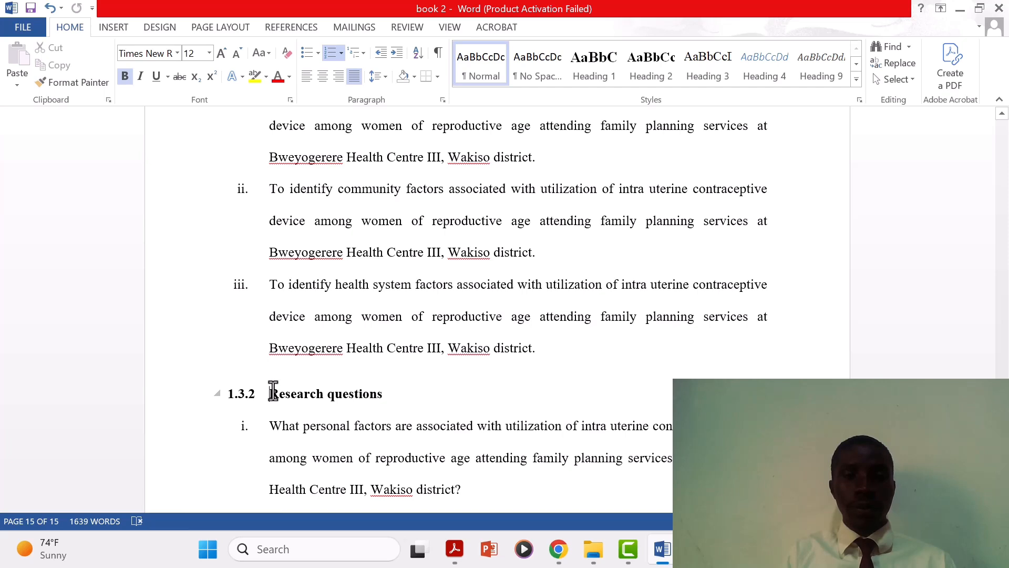
left_click(708, 68)
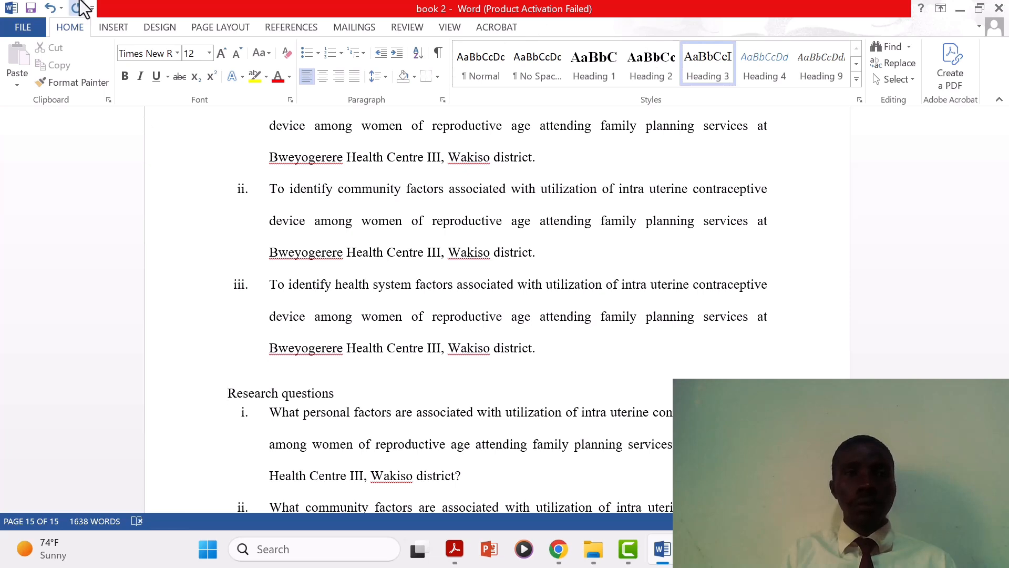
left_click(49, 8)
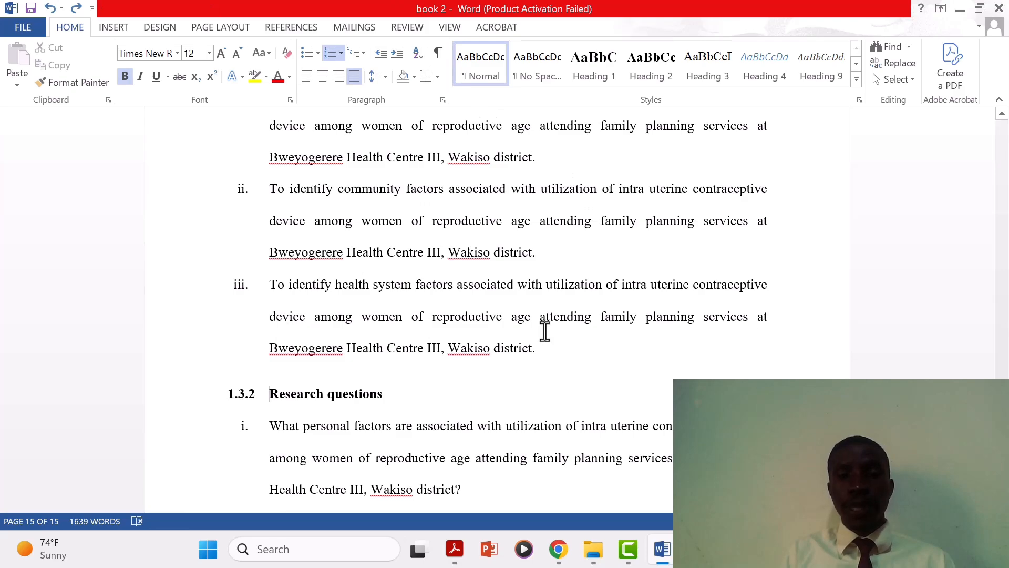
key("Up")
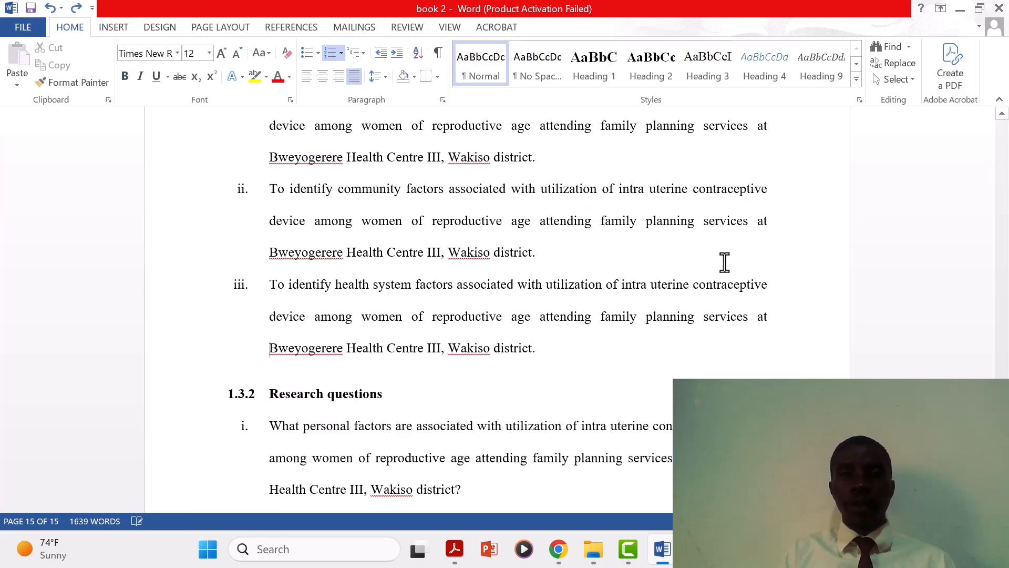
Insert an Automatic Table 1 table of contents on the line below the TABLE OF CONTENTS title.
scroll(724, 262, "up", 20)
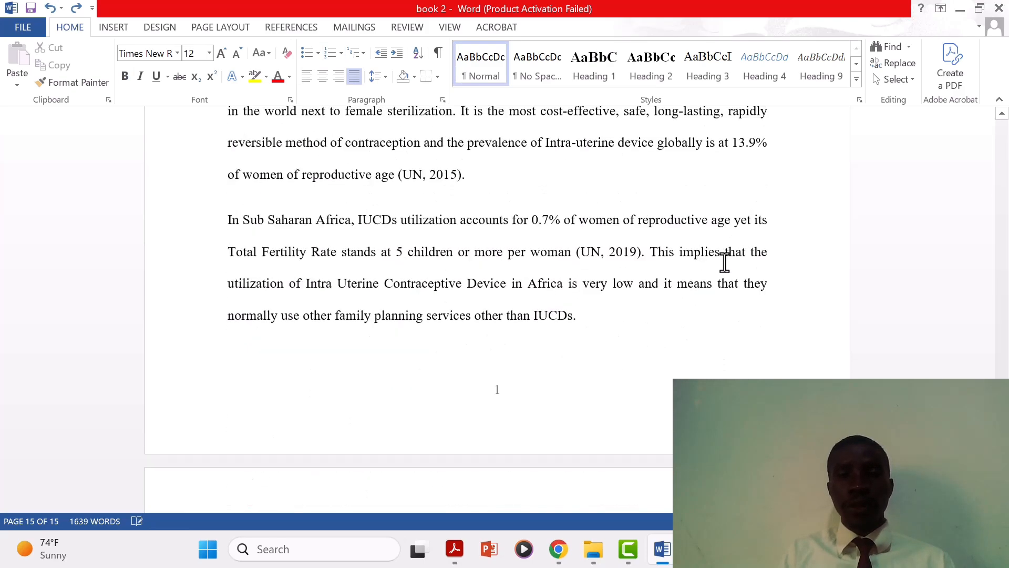
scroll(725, 261, "up", 20)
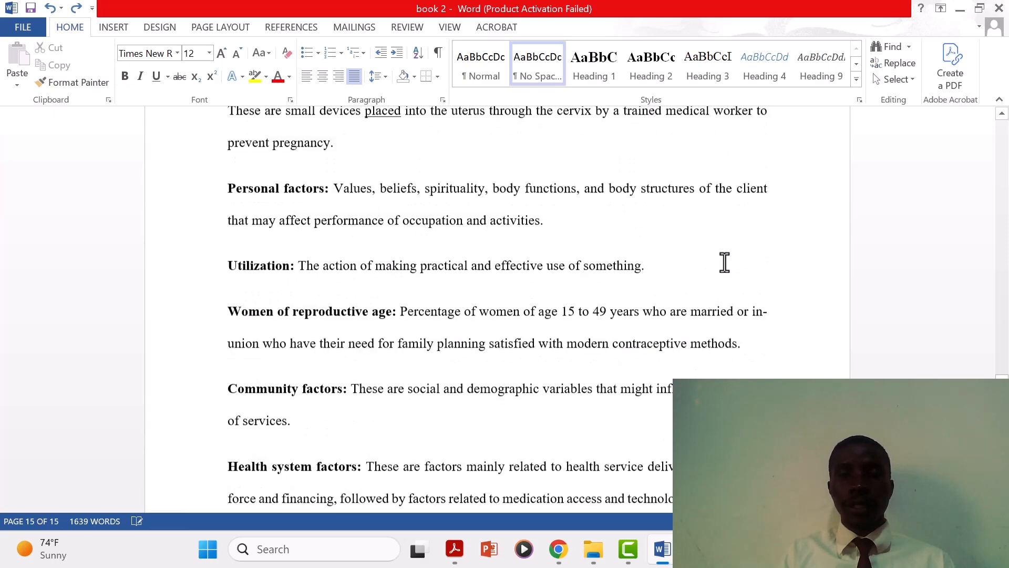
scroll(725, 262, "up", 20)
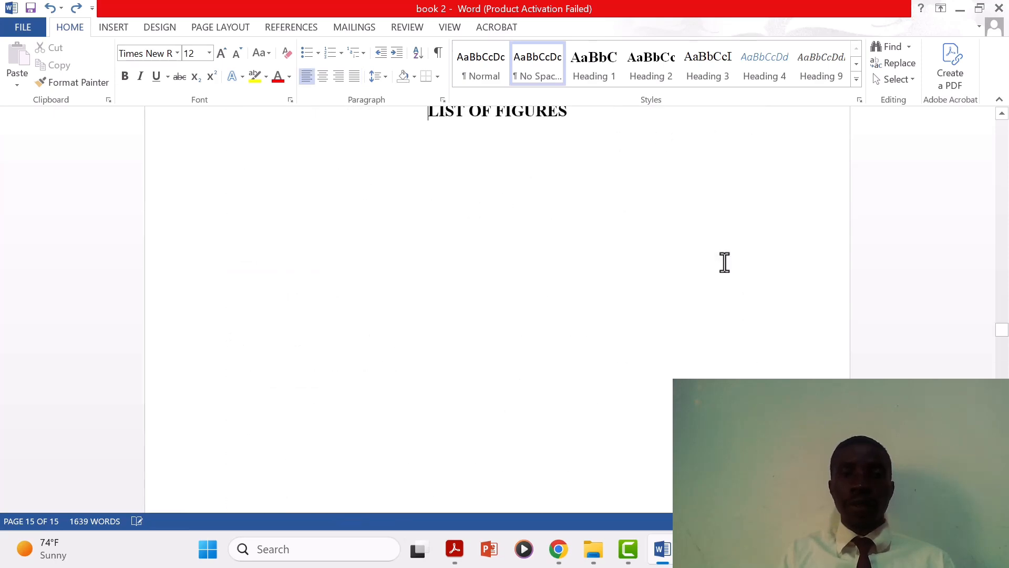
scroll(725, 262, "up", 12)
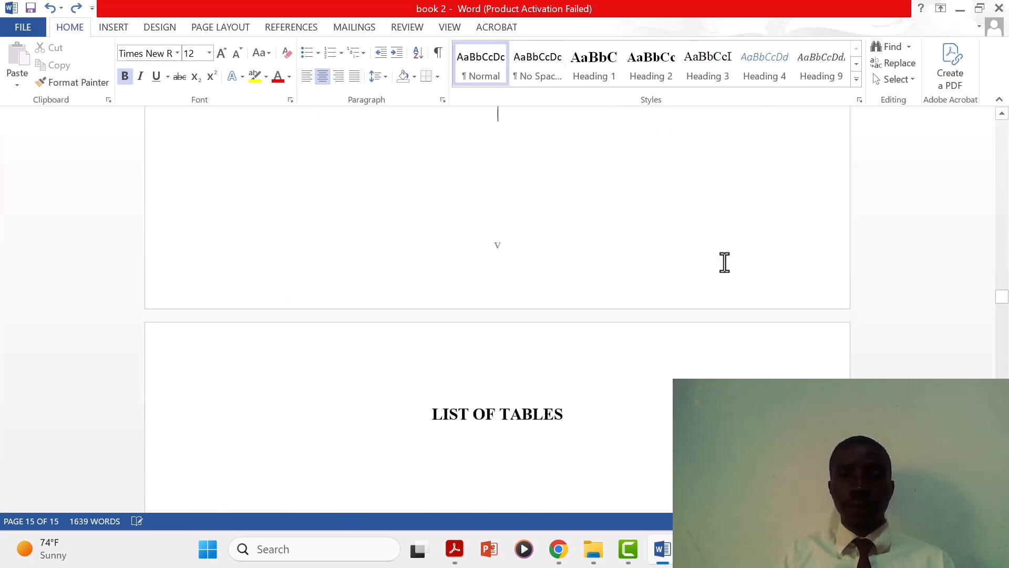
scroll(725, 262, "up", 20)
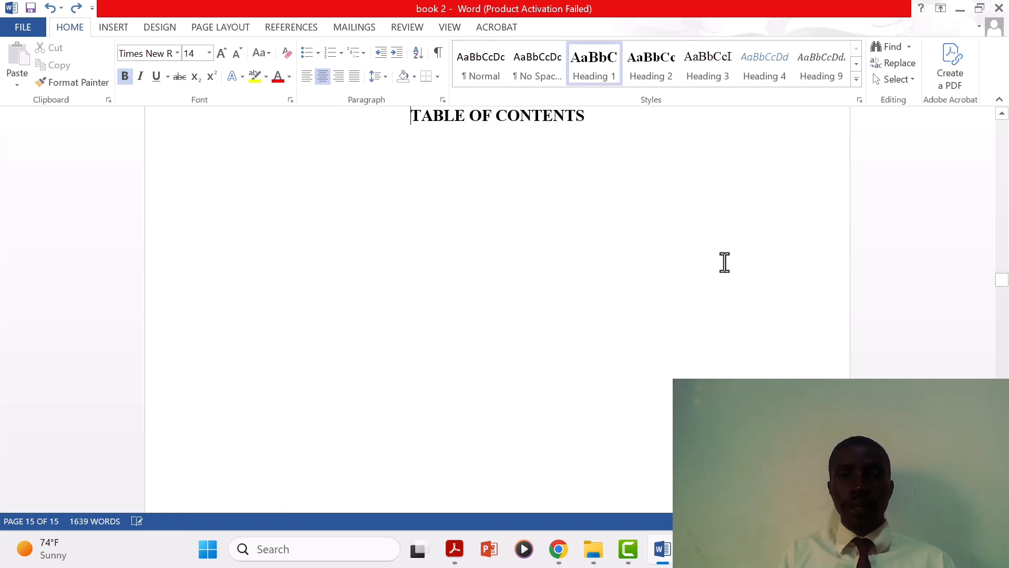
left_click(399, 369)
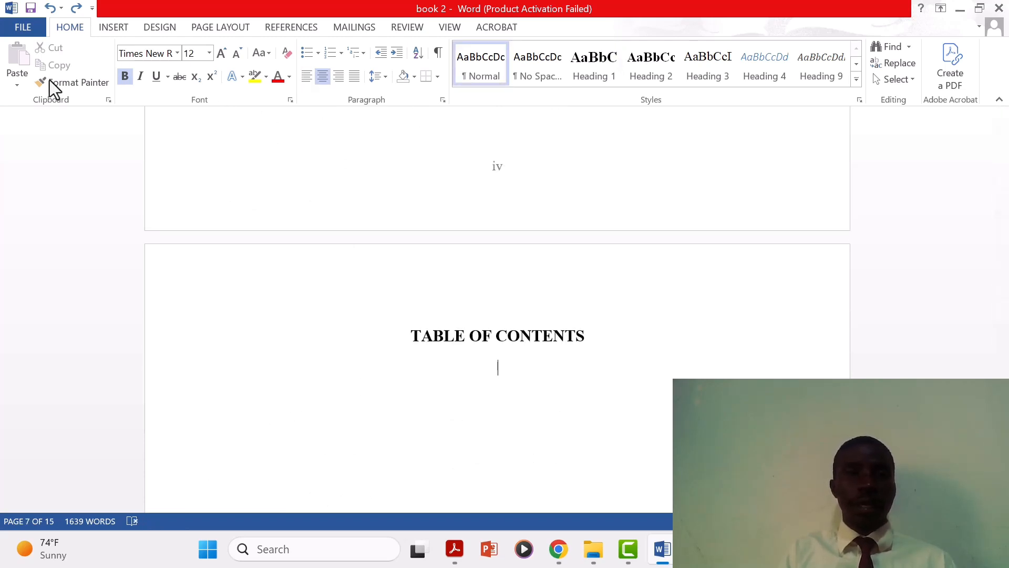
left_click(293, 27)
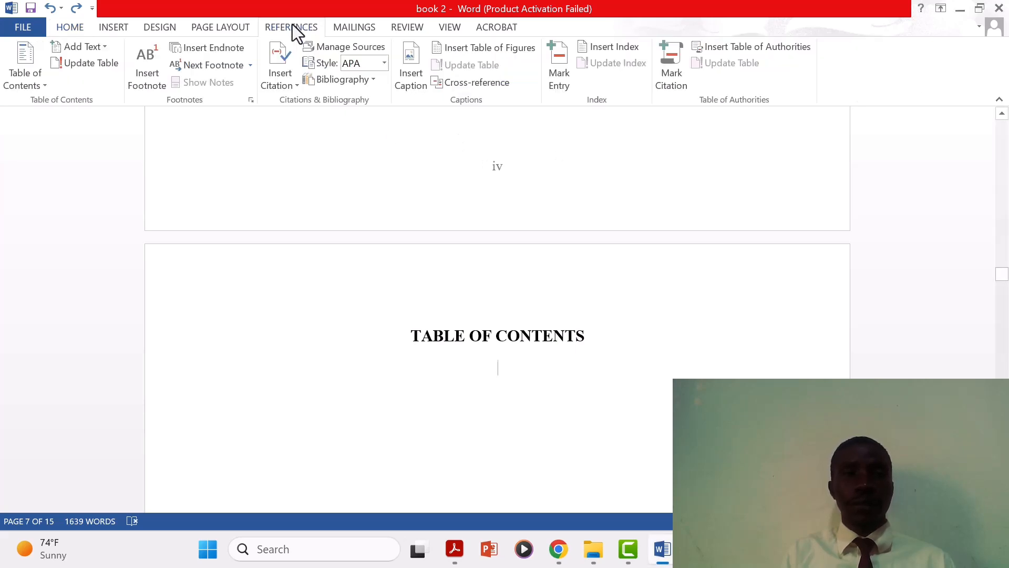
left_click(15, 74)
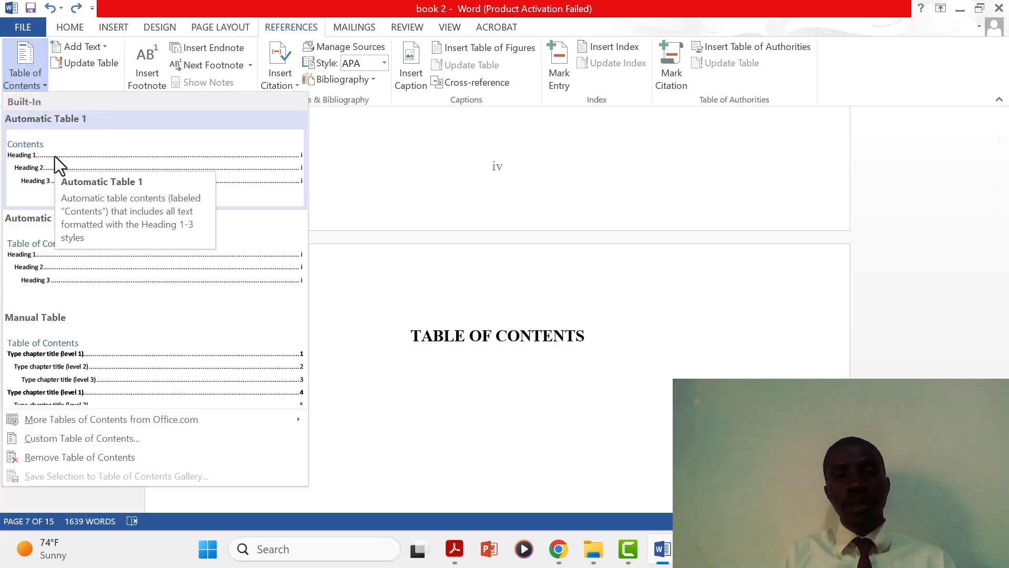
left_click(54, 156)
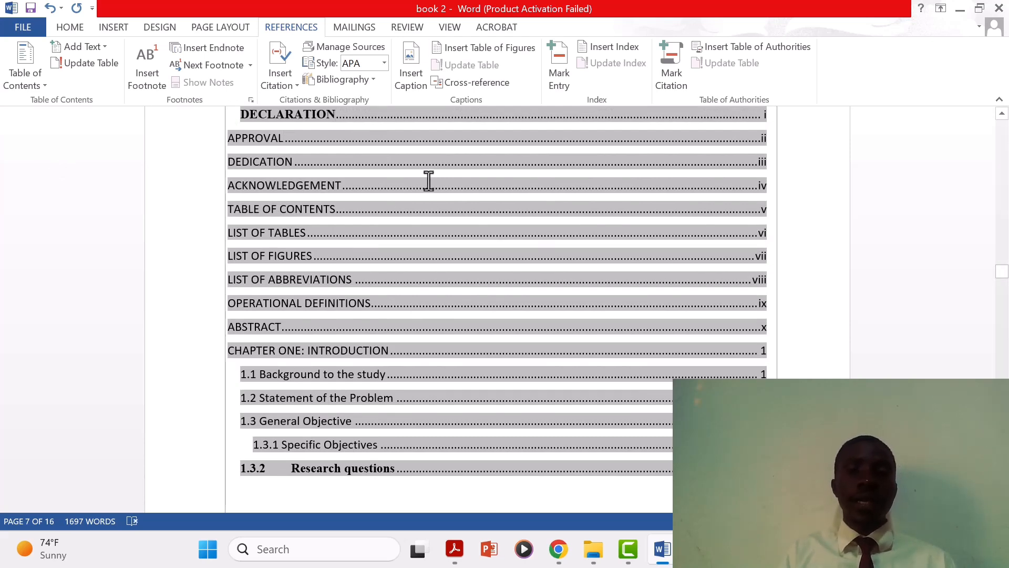
Delete the separate TABLE OF CONTENTS title above the generated table of contents.
key("Up")
key("Up")
key("Up")
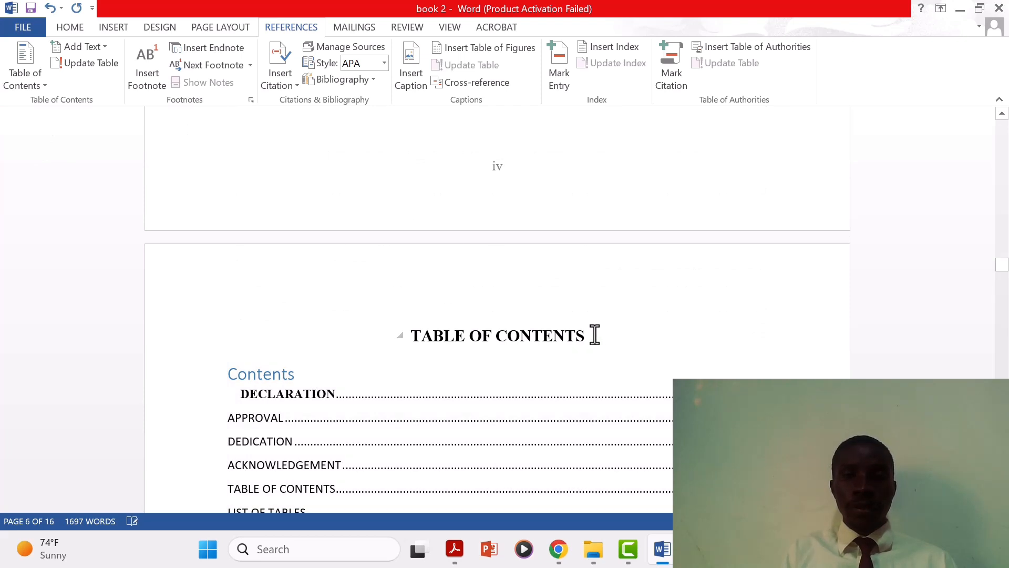
left_click_drag(592, 335, 397, 345)
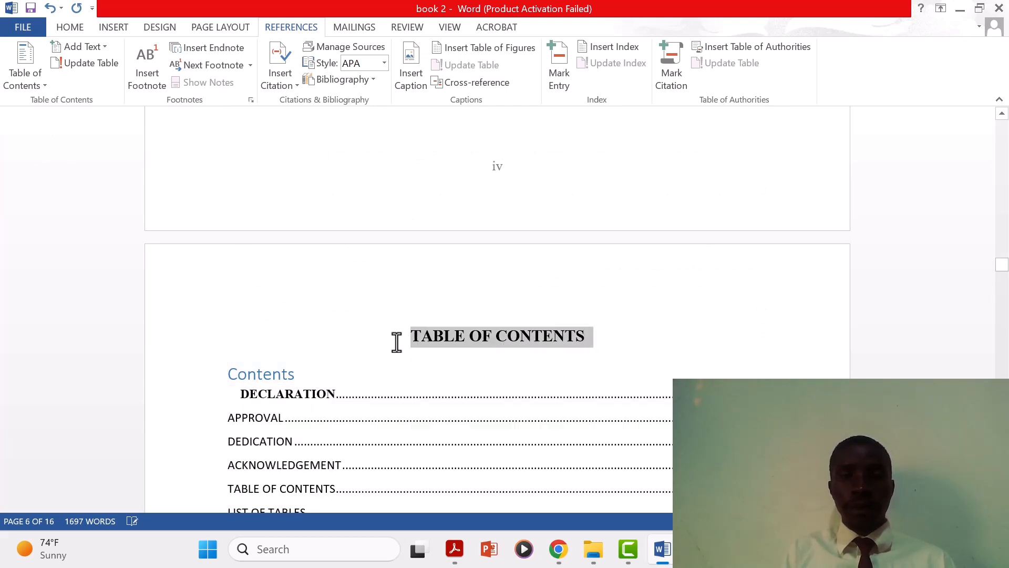
key("Delete")
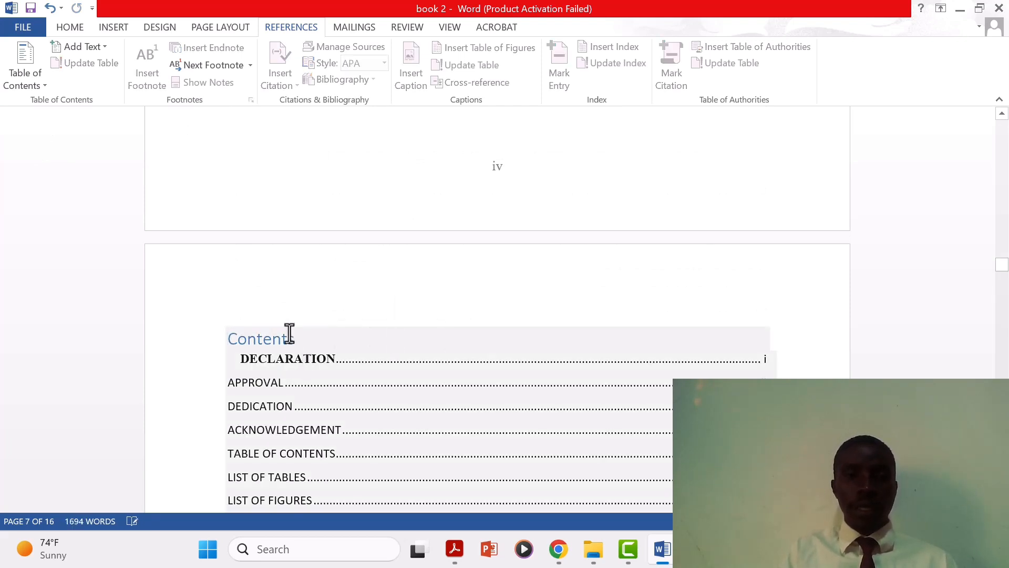
type("t")
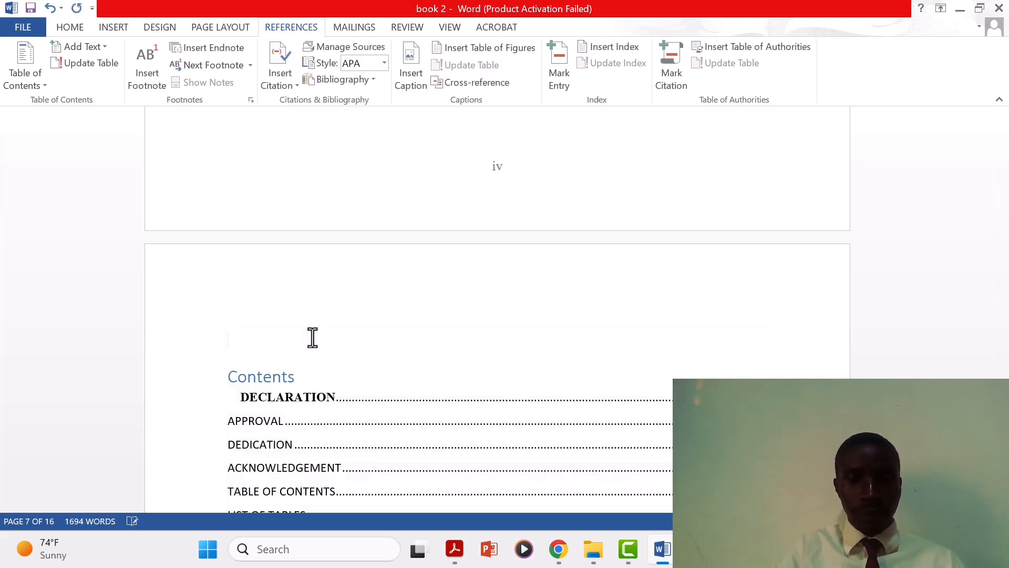
left_click(47, 13)
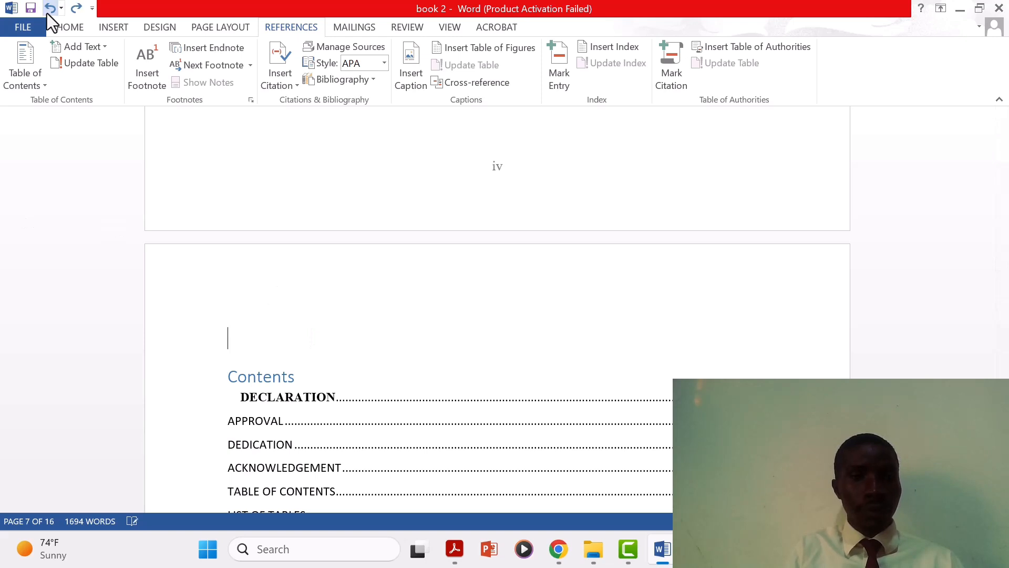
left_click(46, 14)
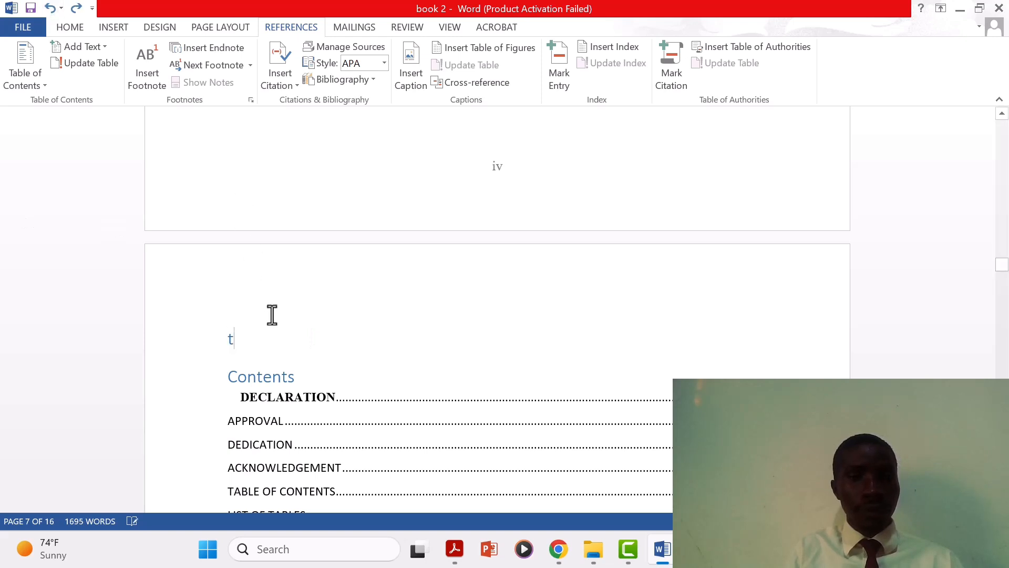
key("BackSpace")
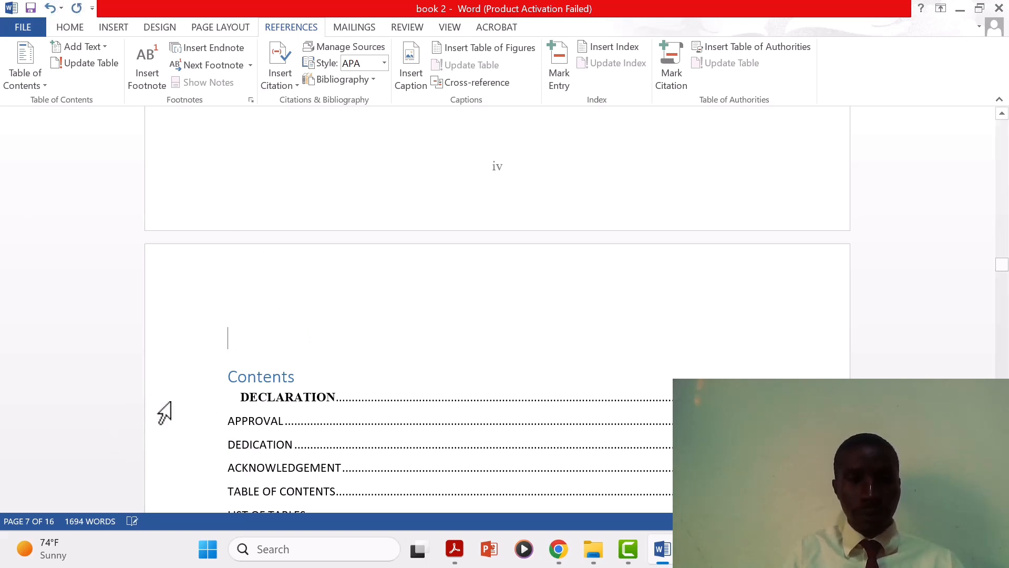
Change the generated table's title from Contents to Table of Contents.
left_click(258, 378)
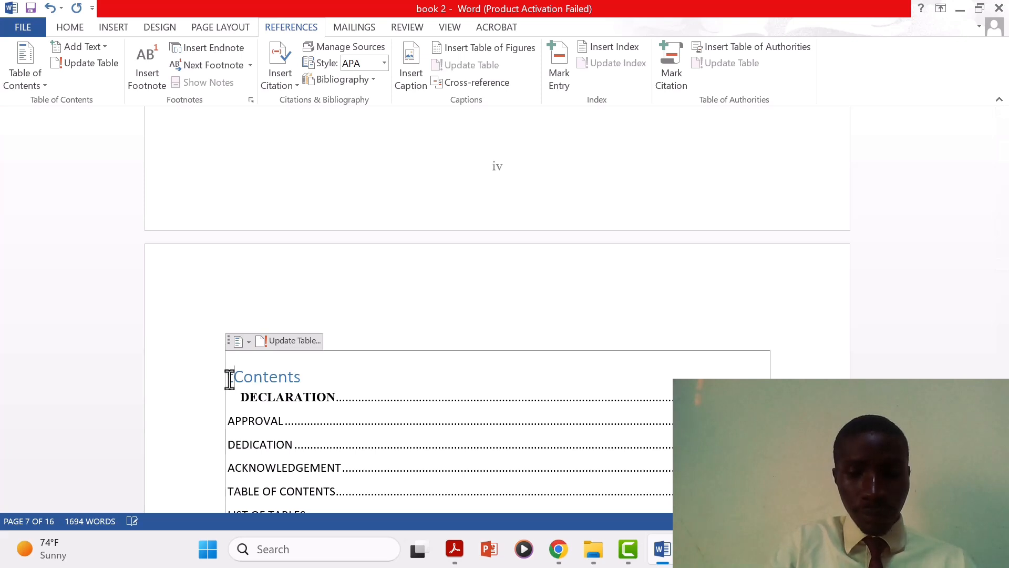
type("Table")
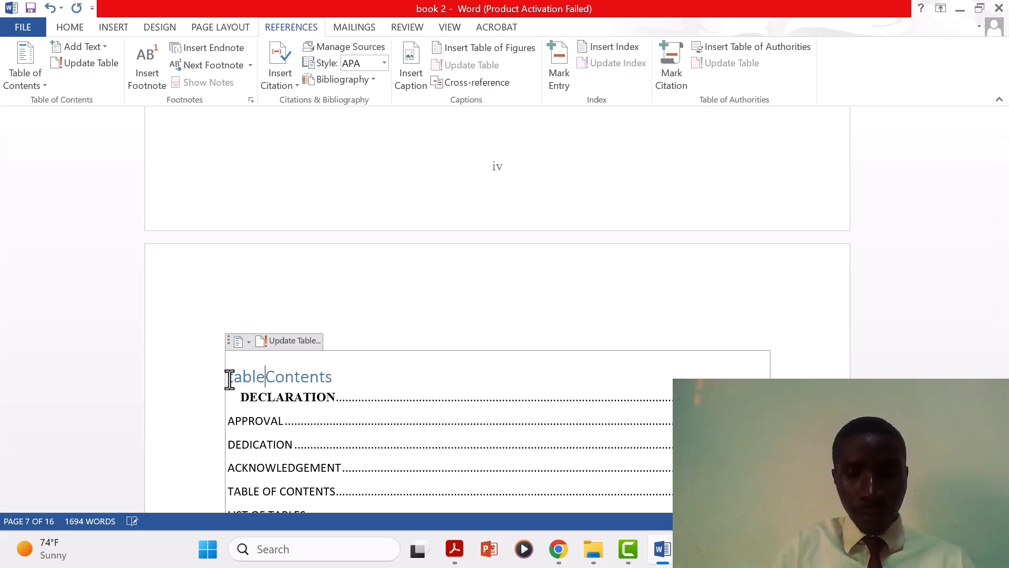
type(" of")
Center the Table of Contents title and set its font to Times New Roman.
left_click_drag(230, 379, 363, 376)
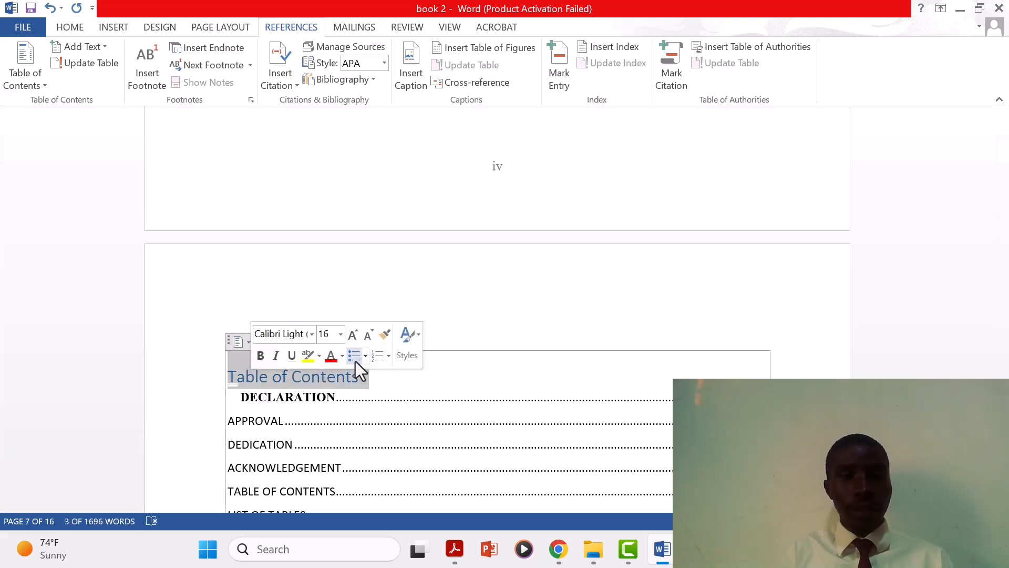
left_click(70, 26)
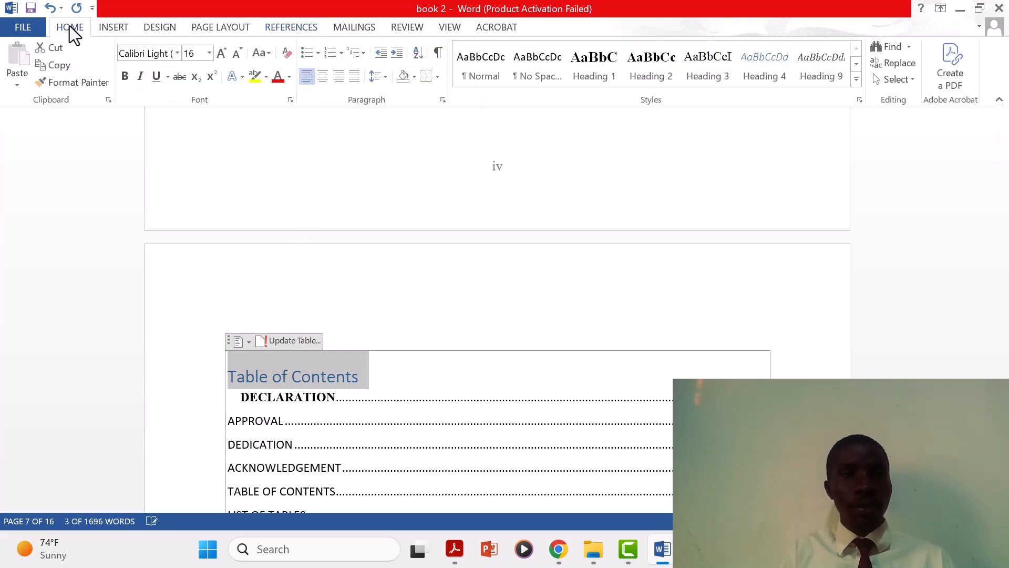
left_click(323, 77)
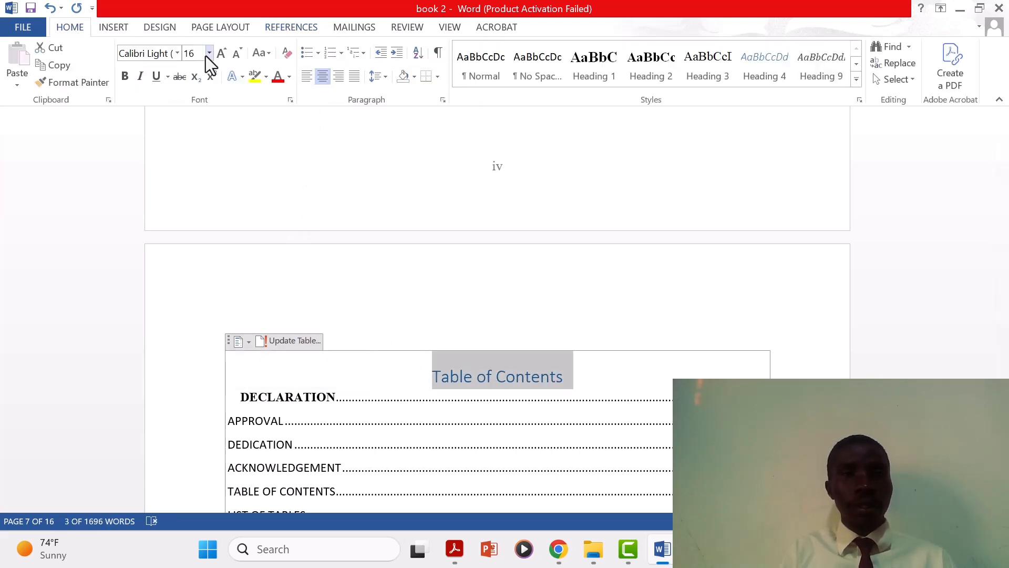
left_click(178, 53)
left_click(177, 54)
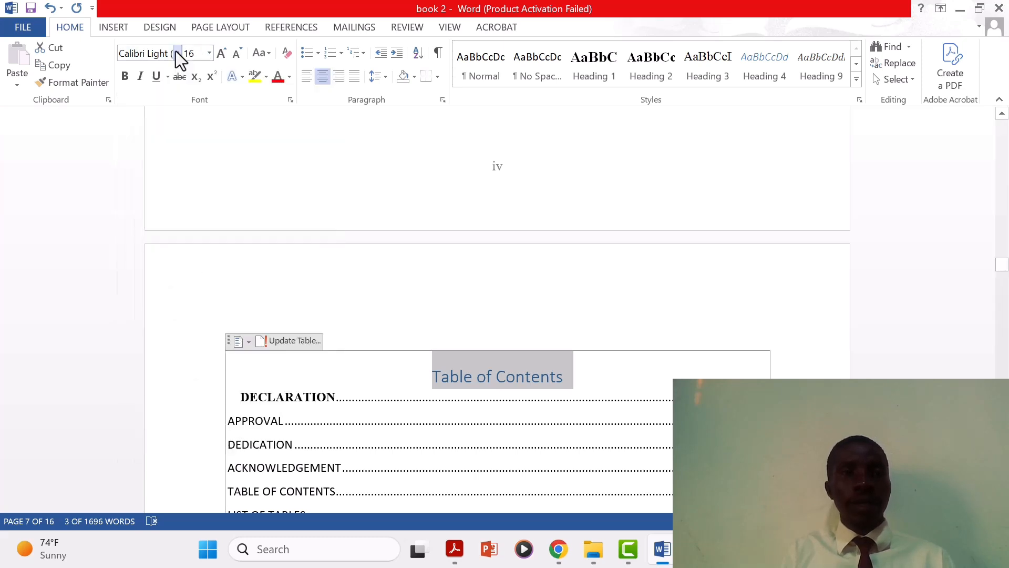
left_click(175, 53)
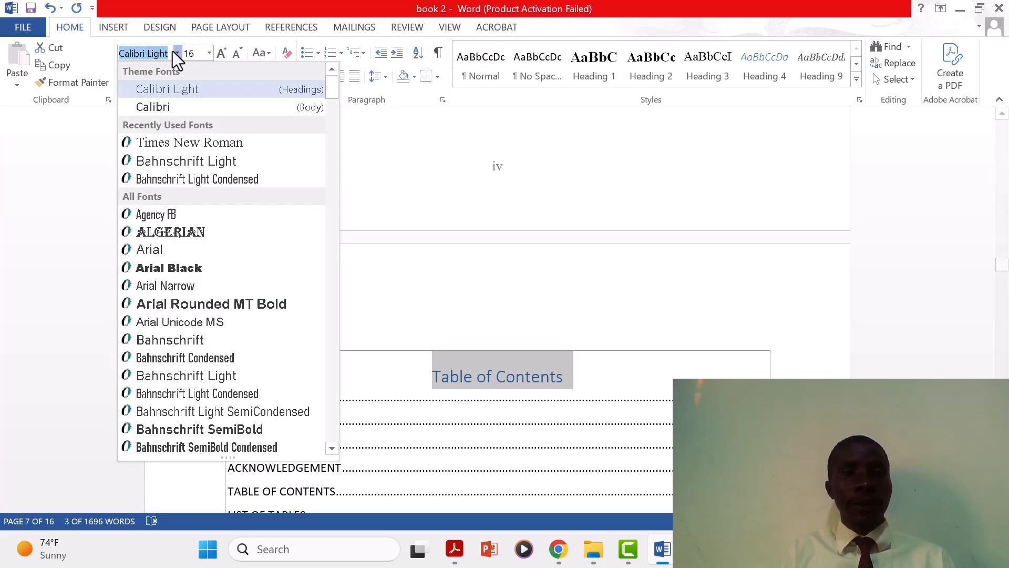
left_click(194, 142)
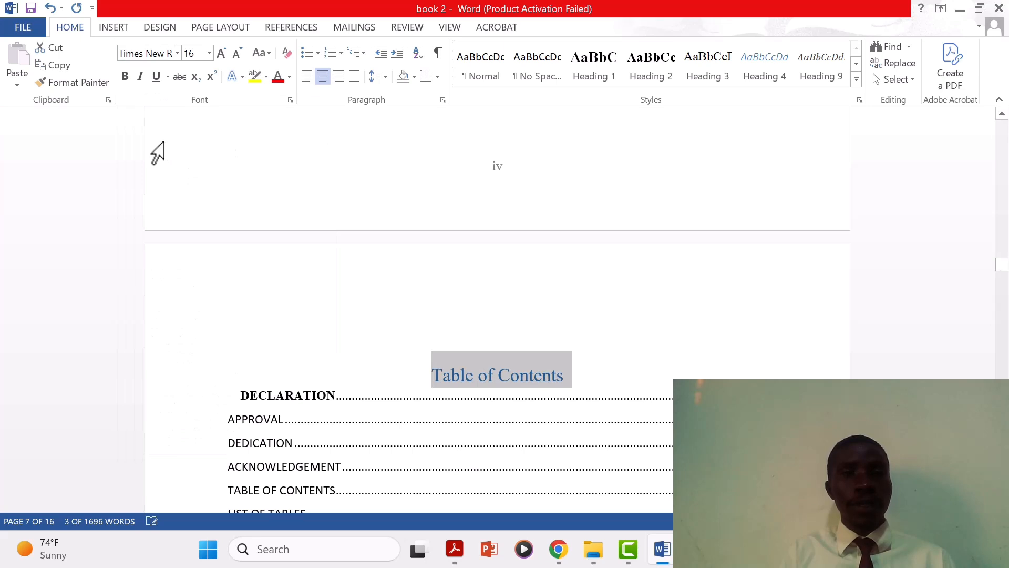
Format the Table of Contents title as bold, black, uppercase text.
left_click(126, 77)
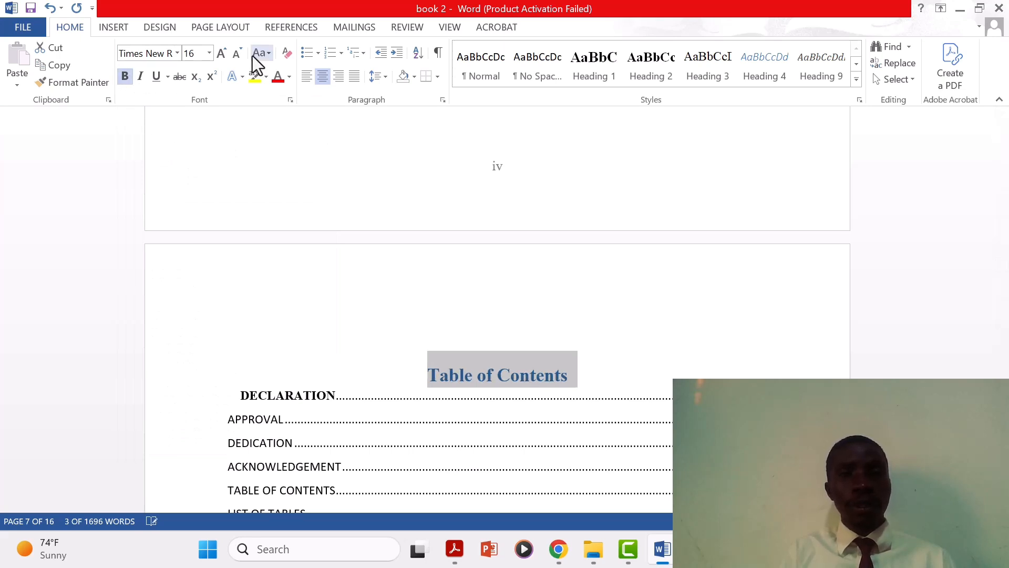
left_click(289, 76)
left_click(281, 93)
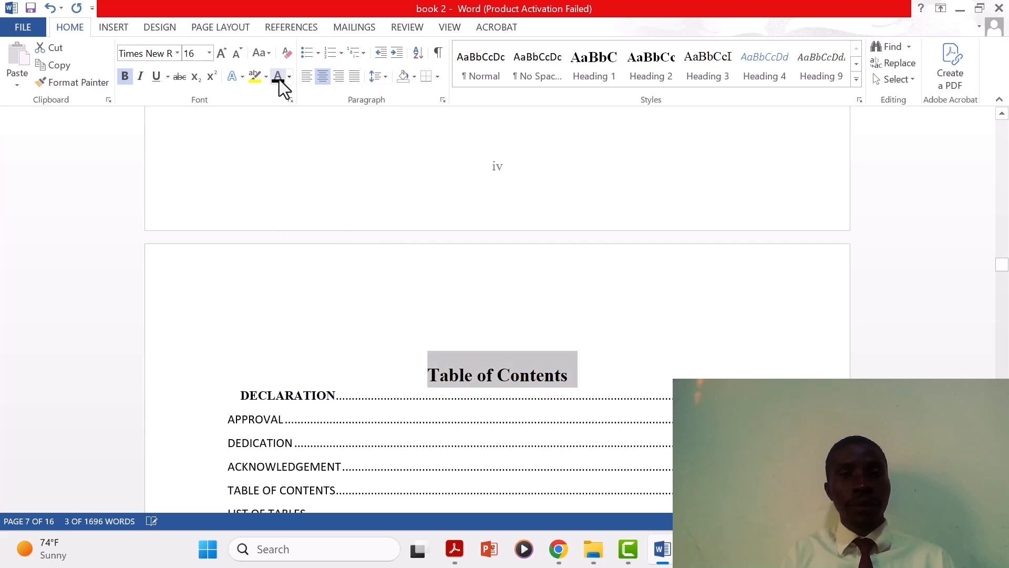
left_click(269, 53)
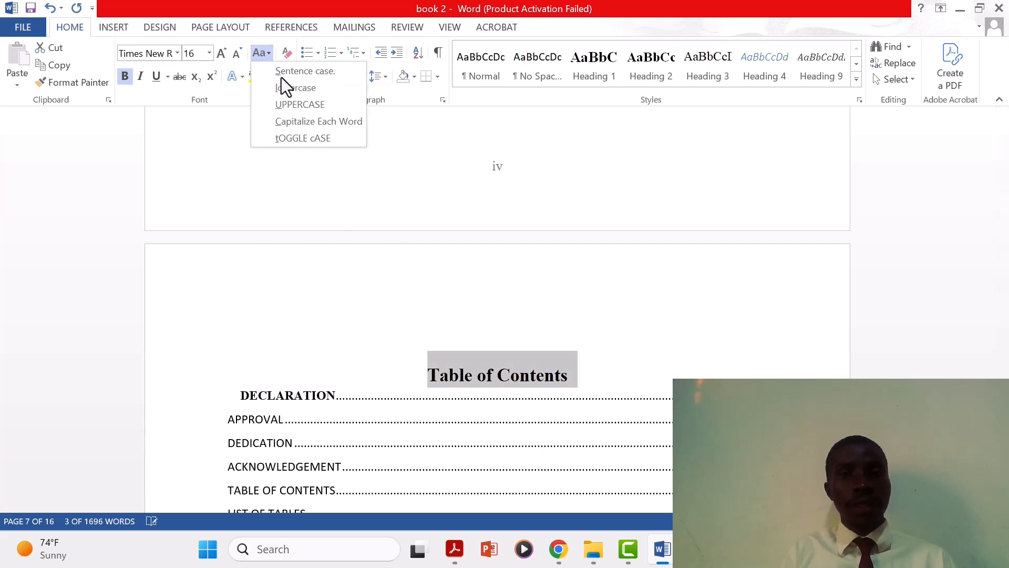
left_click(288, 100)
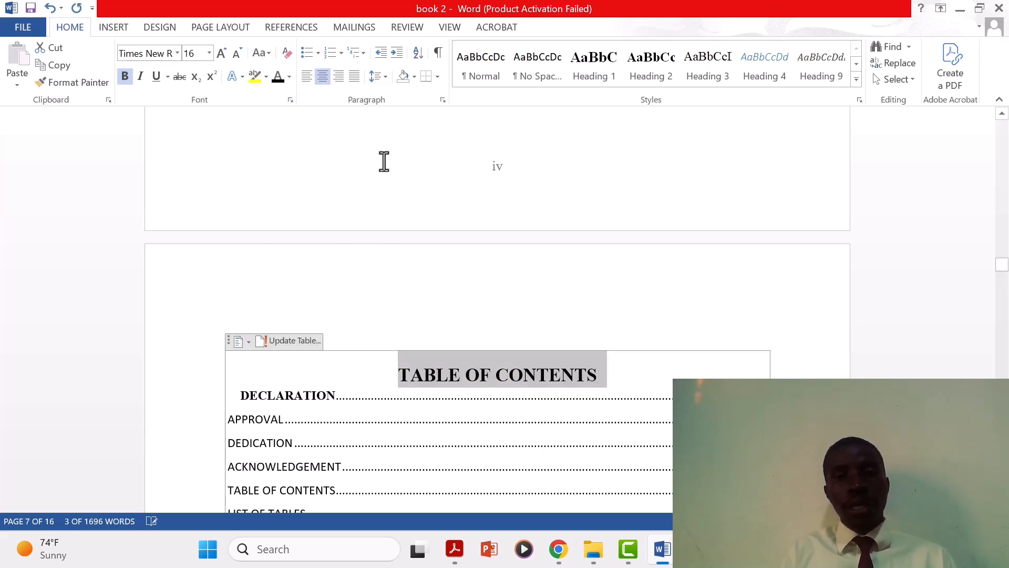
Update the entire table of contents field to match the document's current headings.
left_click(361, 415)
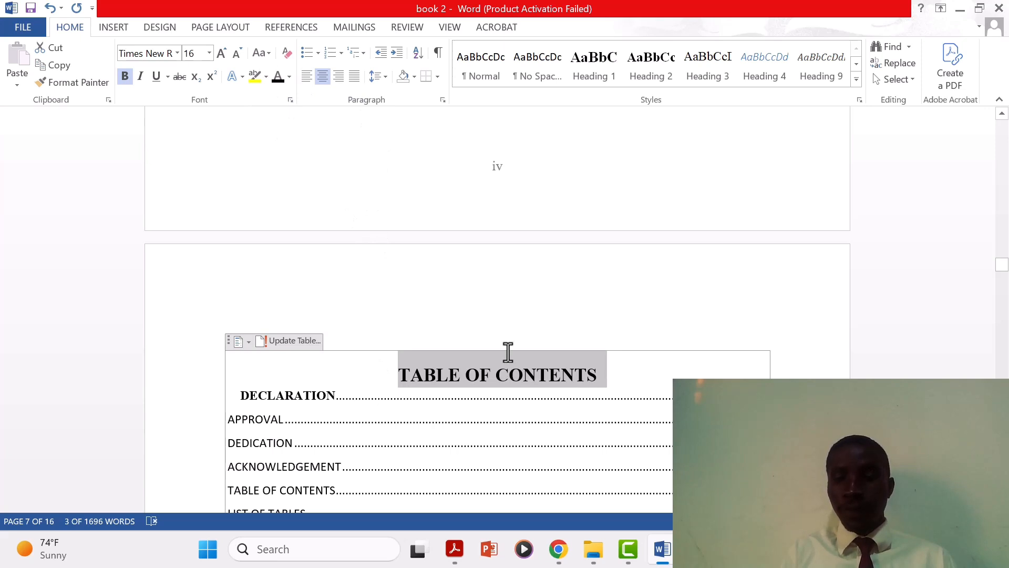
key("Down")
key("Down")
key("Down")
key("Down")
key("Down")
key("Down")
key("Down")
key("Down")
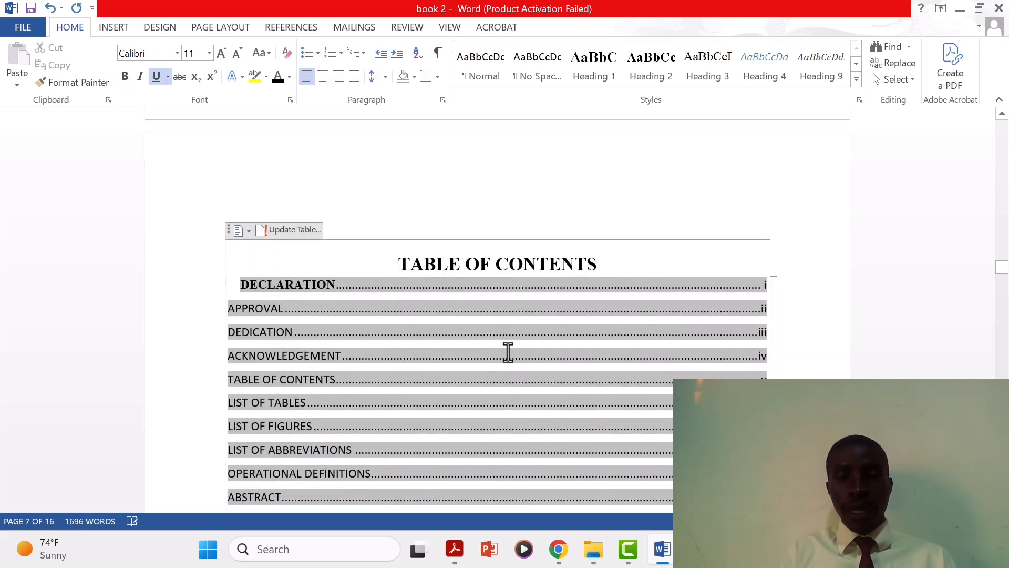
right_click(508, 352)
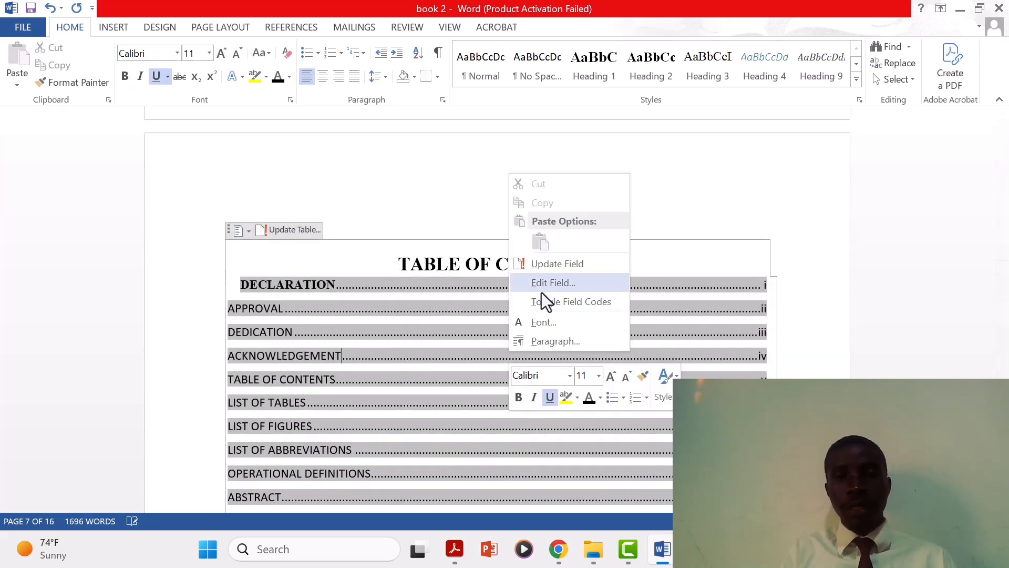
left_click(559, 264)
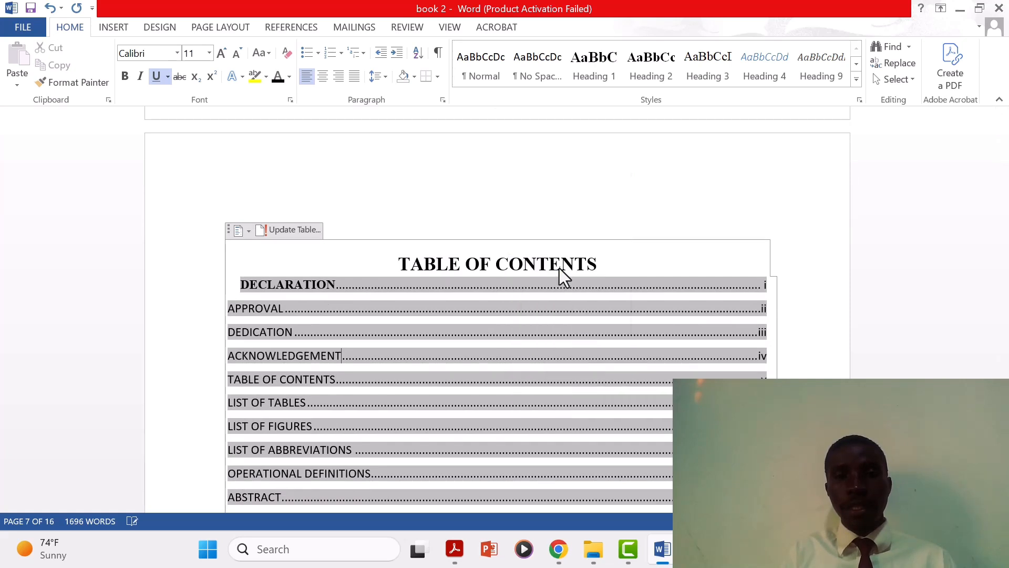
right_click(491, 318)
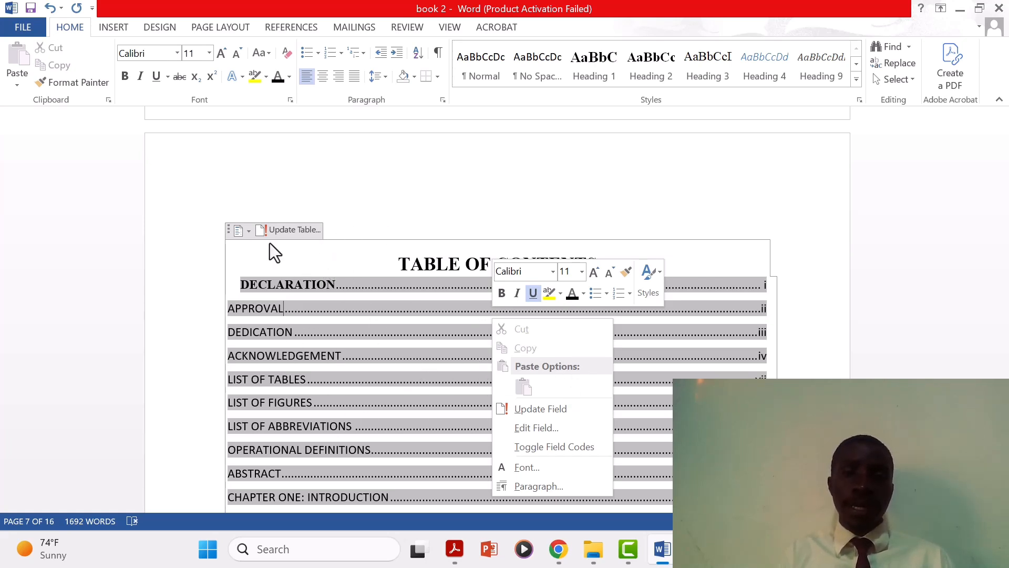
left_click(397, 187)
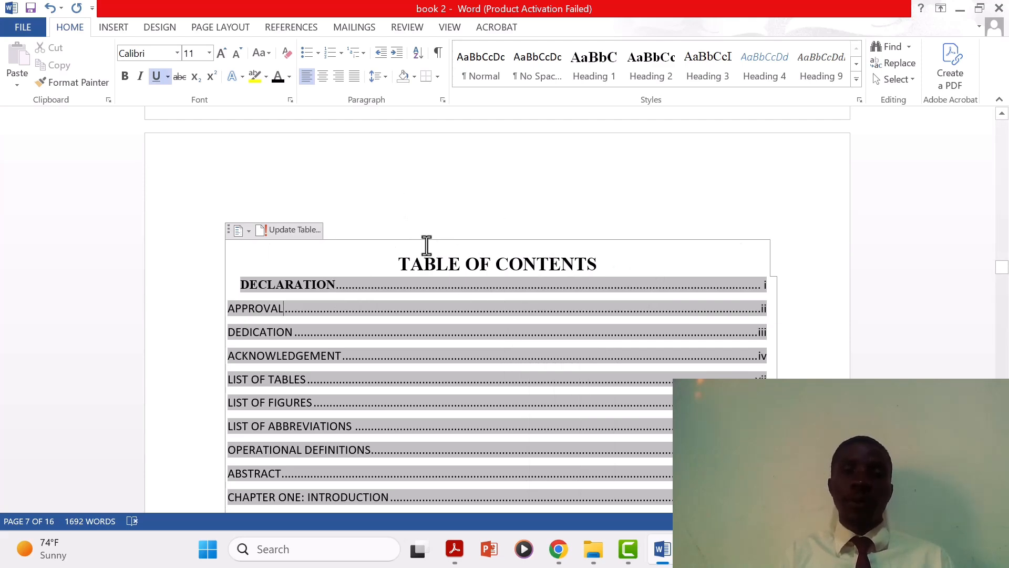
Review the updated table of contents, checking its entries, heading levels and page numbers.
scroll(435, 310, "down", 3)
left_click(434, 310, "ctrl")
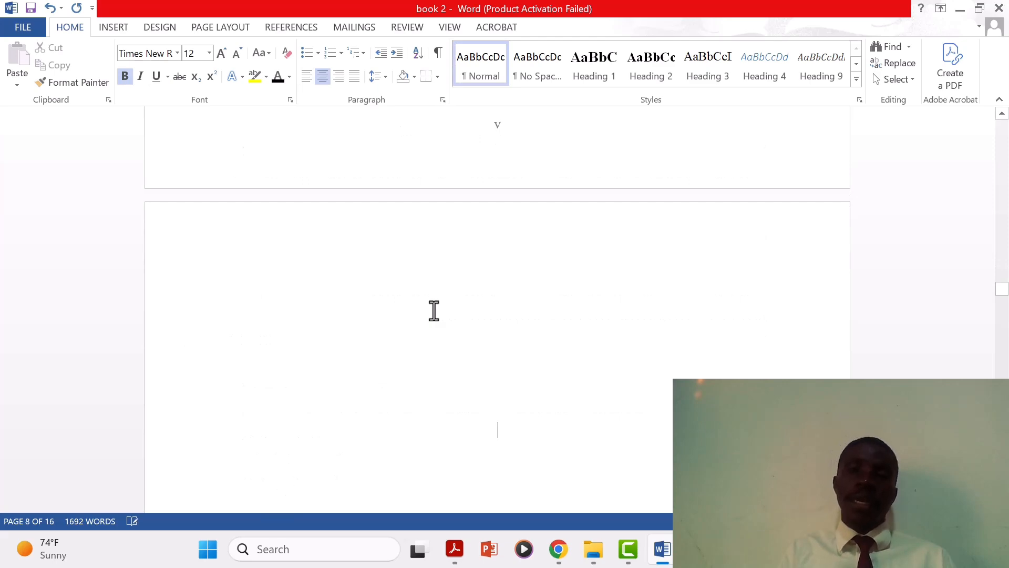
key("Up")
key("Up")
key("Up")
key("Up")
key("Up")
key("Up")
key("Up")
key("Up")
key("Up")
key("Up")
key("Up")
key("Up")
key("Up")
key("Up")
key("Up")
key("Up")
key("Up")
key("Up")
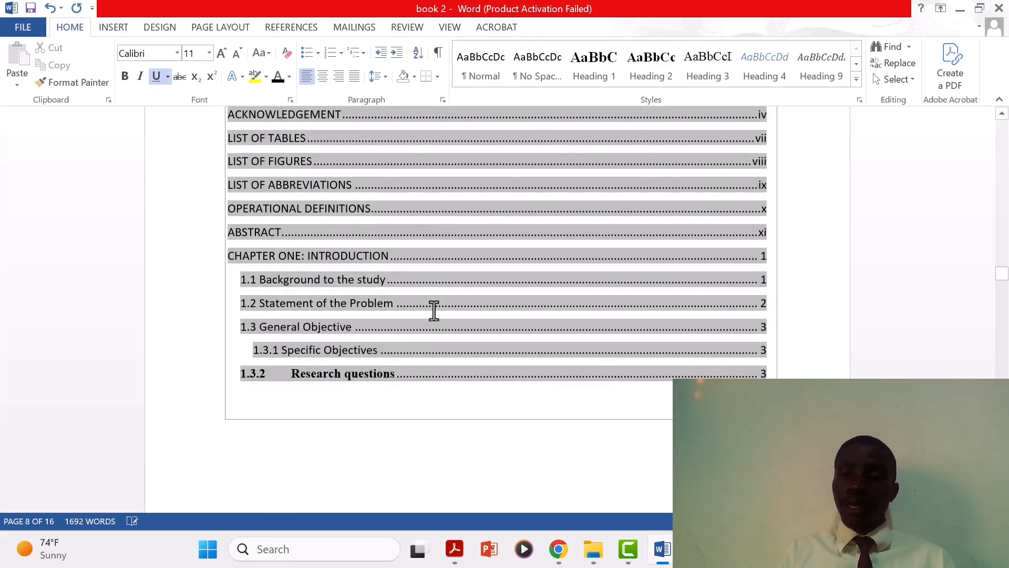
key("Up")
key("Up")
key("Up")
key("Up")
key("Up")
key("Up")
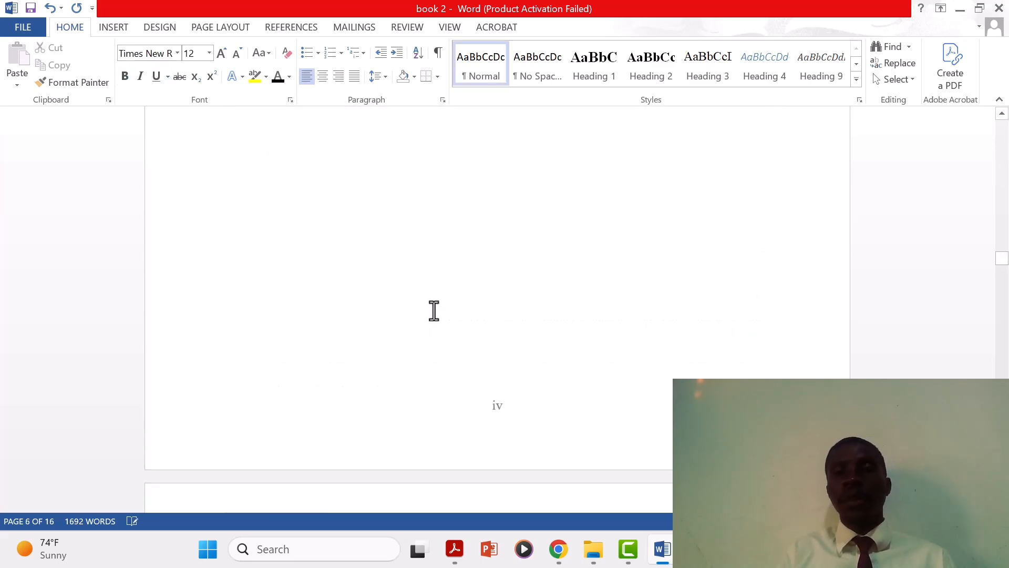